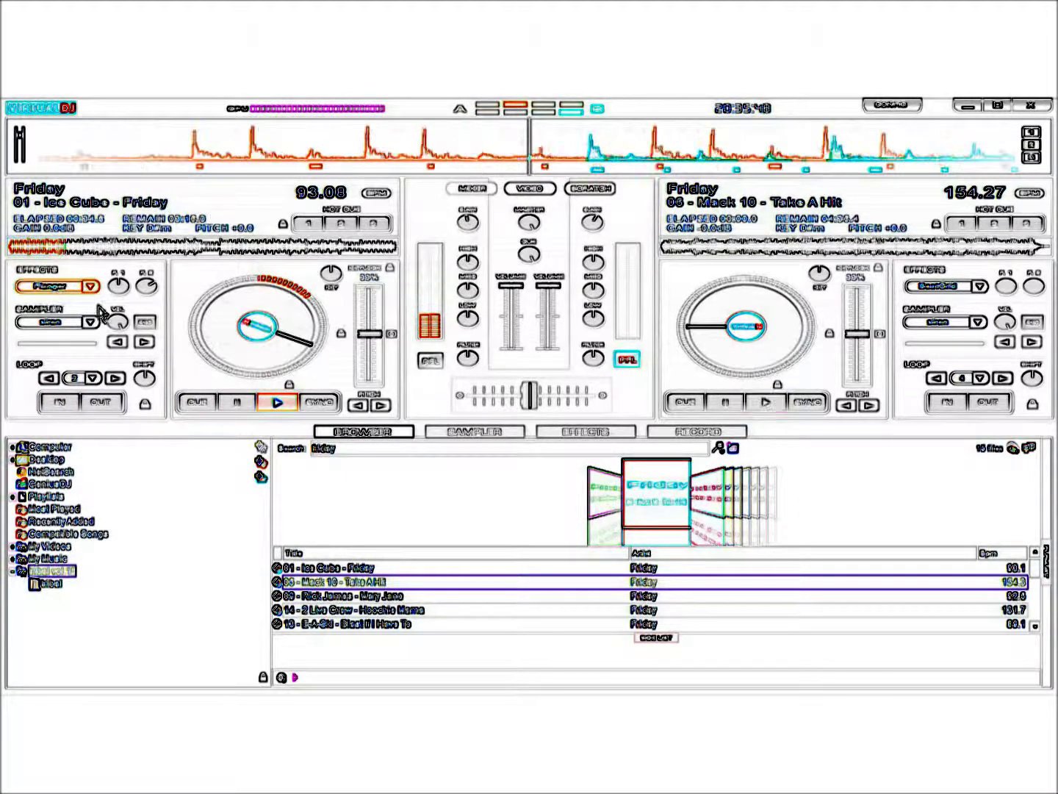
Start Mack 10 - Take A Hit on deck 2 and crossfade fully from deck 1 over to it
drag(526, 406, 471, 406)
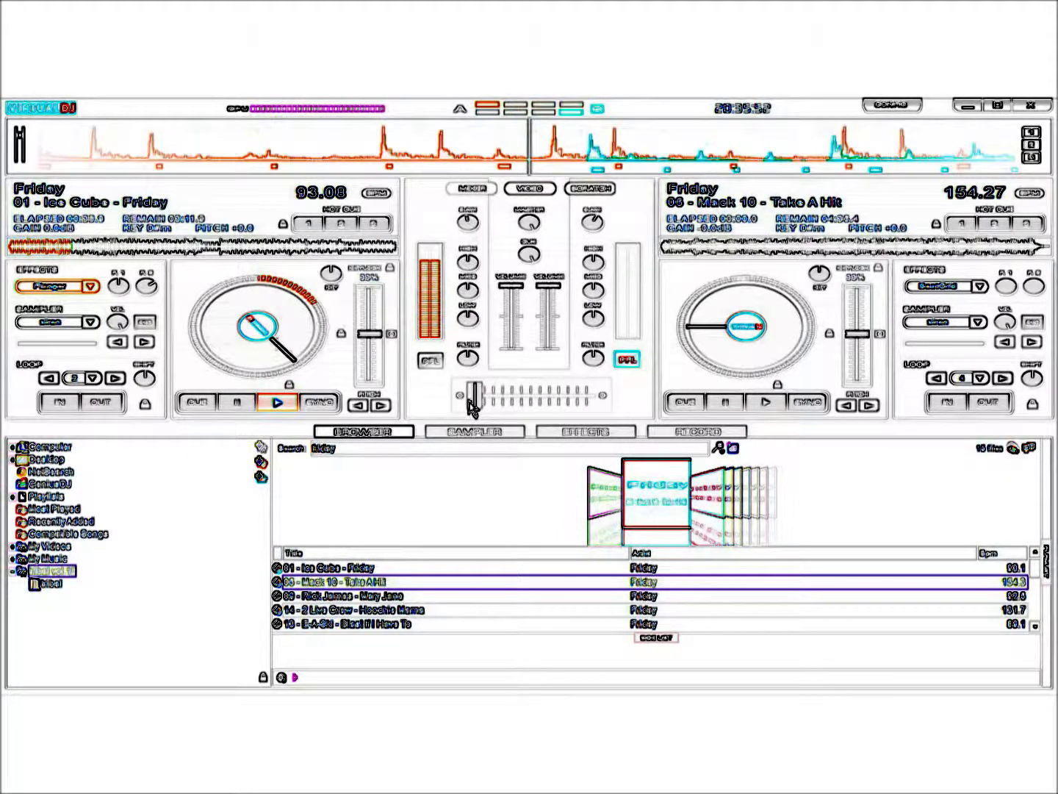
click(21, 144)
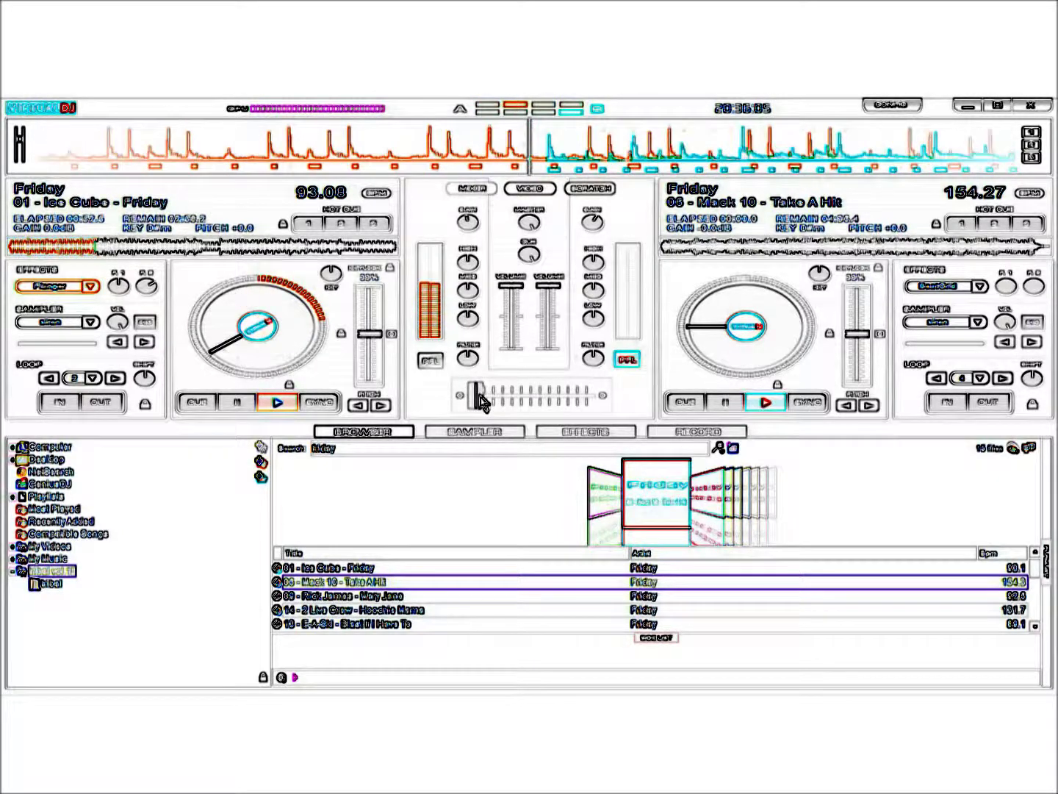
click(776, 405)
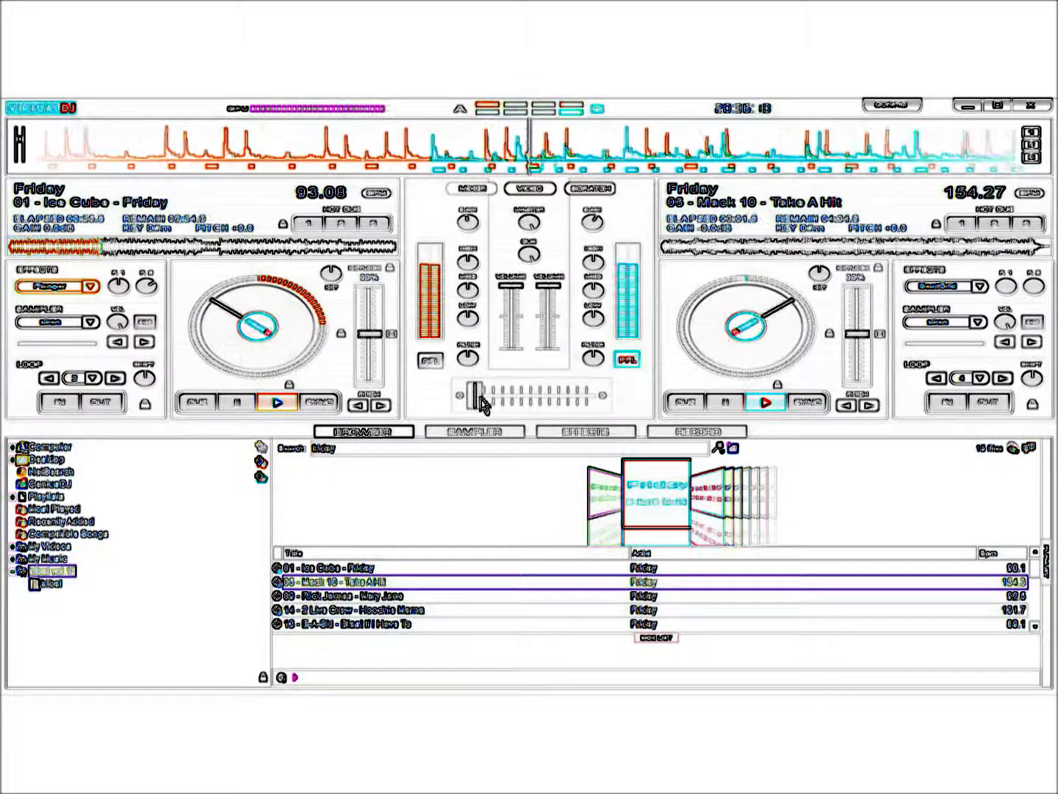
drag(480, 403, 591, 403)
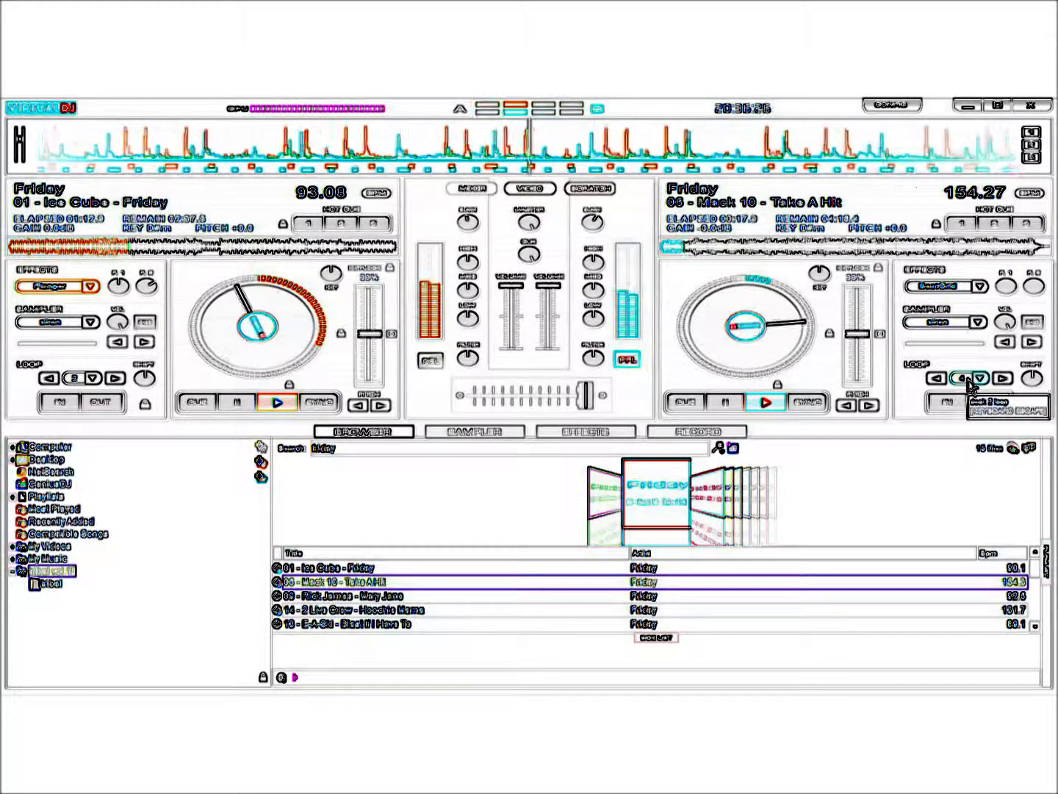
Play a short 4-beat loop on deck 2 and release it
click(1002, 378)
click(942, 397)
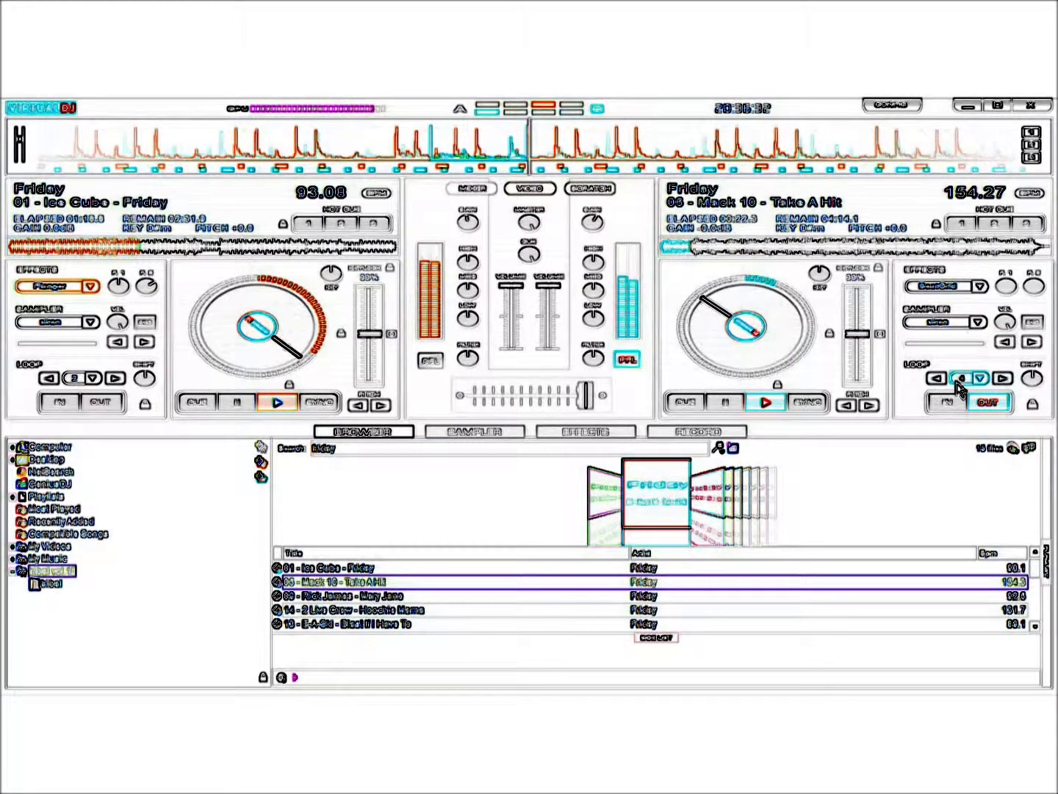
click(927, 406)
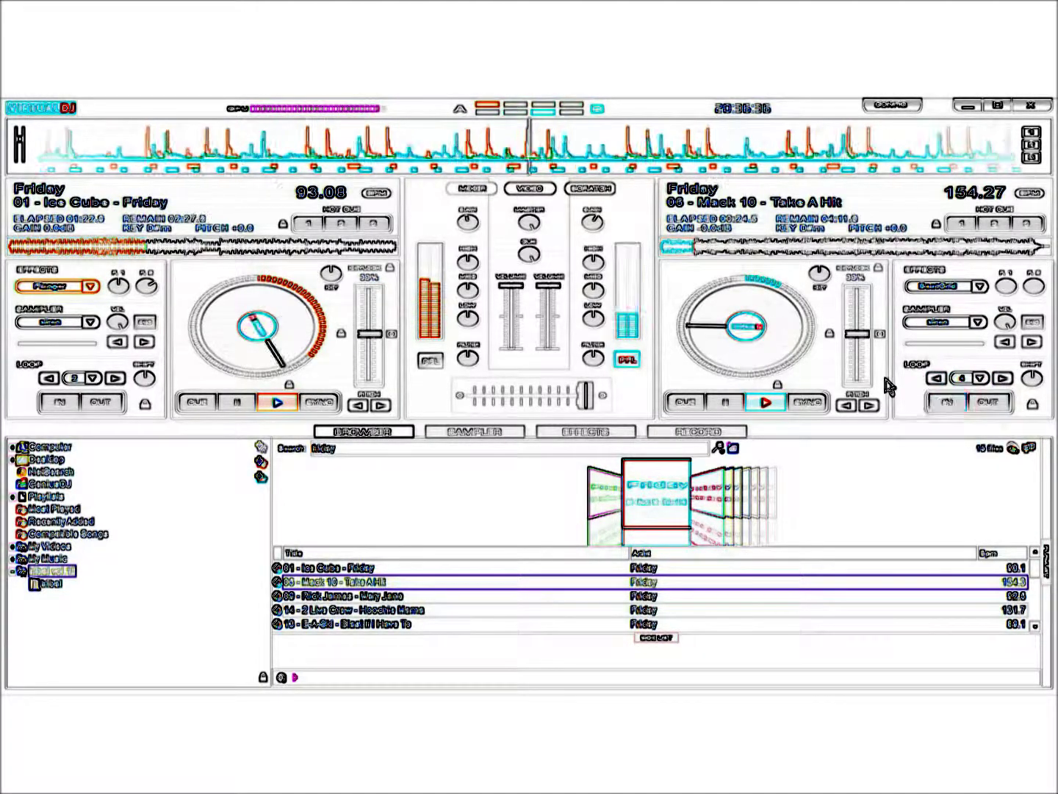
Look through deck 2's sampler samples and lower the sampler volume
click(978, 323)
click(942, 352)
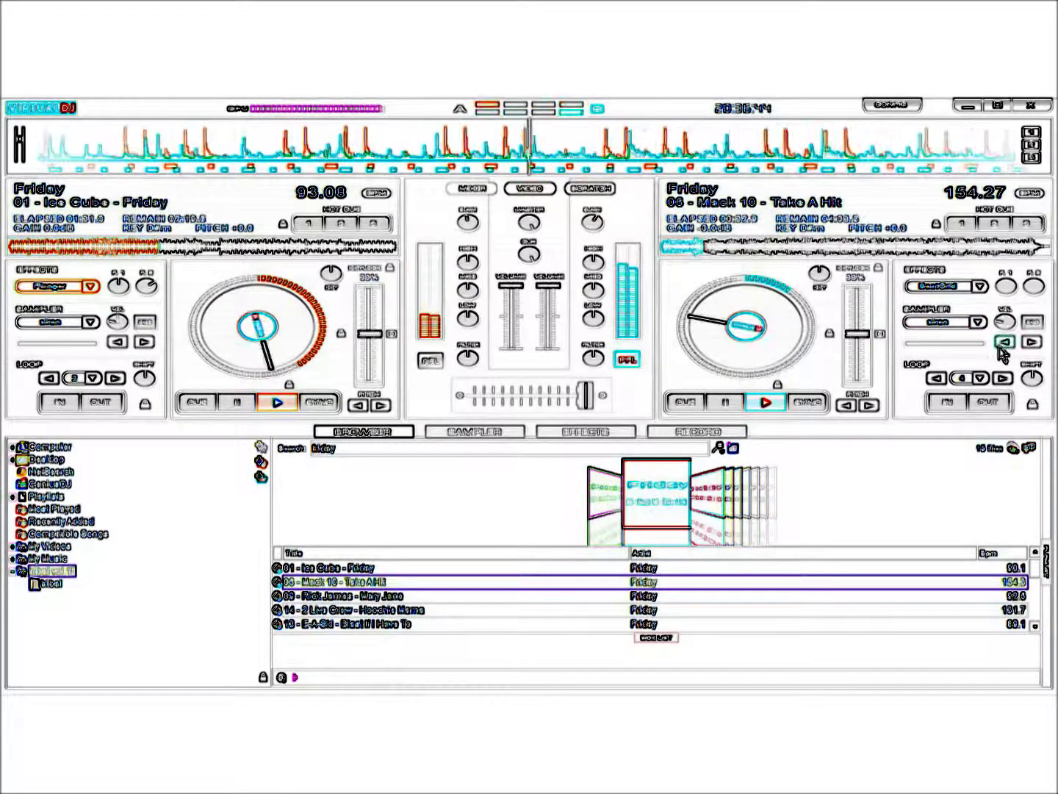
Load Rick James - Mary Jane onto deck 1 and bring it in by crossfading fully to deck 1
click(379, 595)
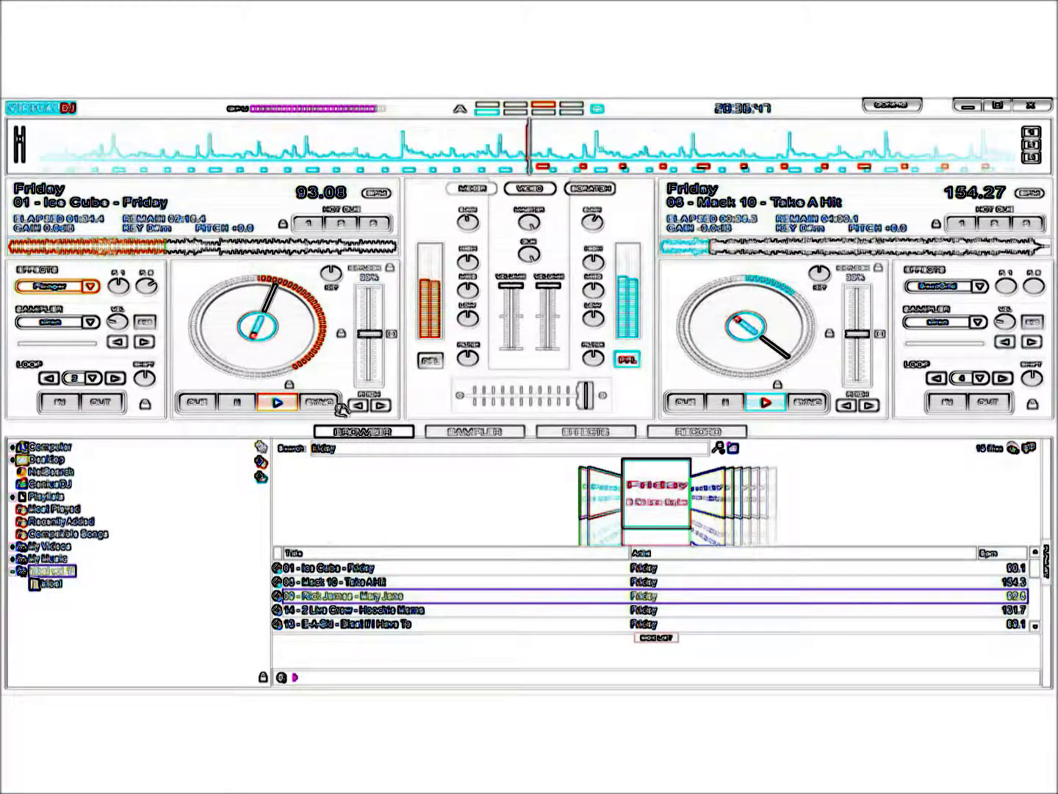
key(ctrl+Left)
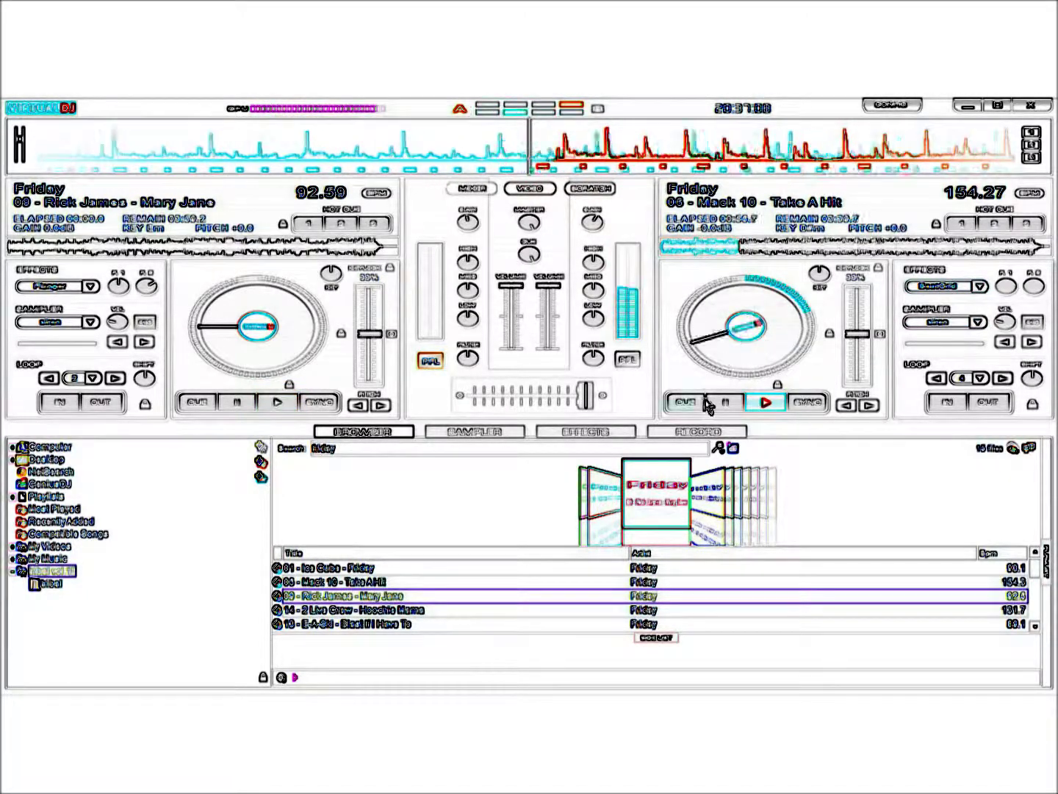
click(277, 402)
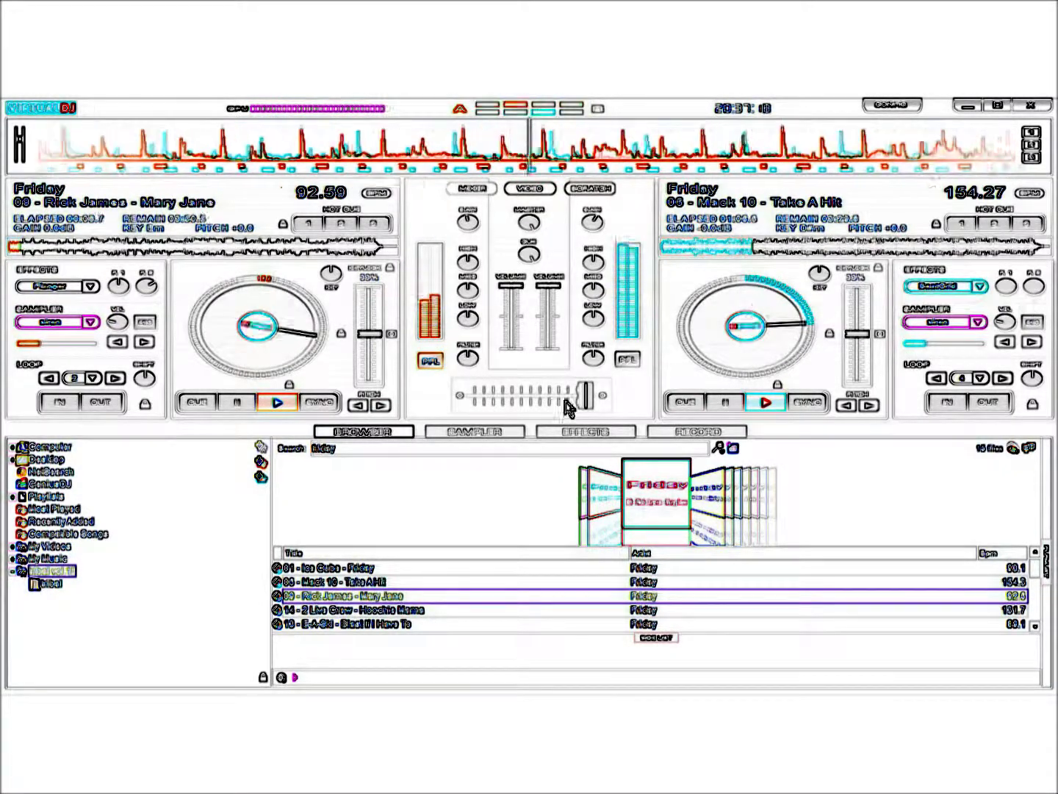
drag(570, 404, 480, 422)
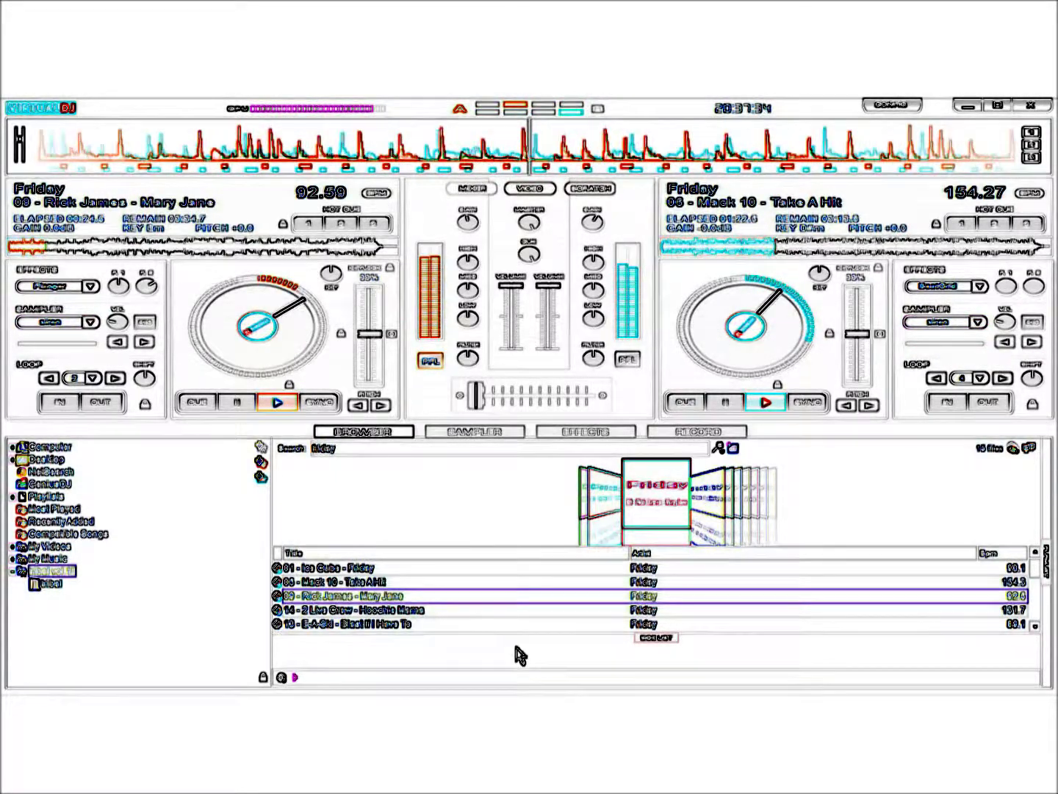
Load 2 Live Crew - Hoochie Mama onto deck 2, replacing the song still playing there
drag(399, 610, 763, 340)
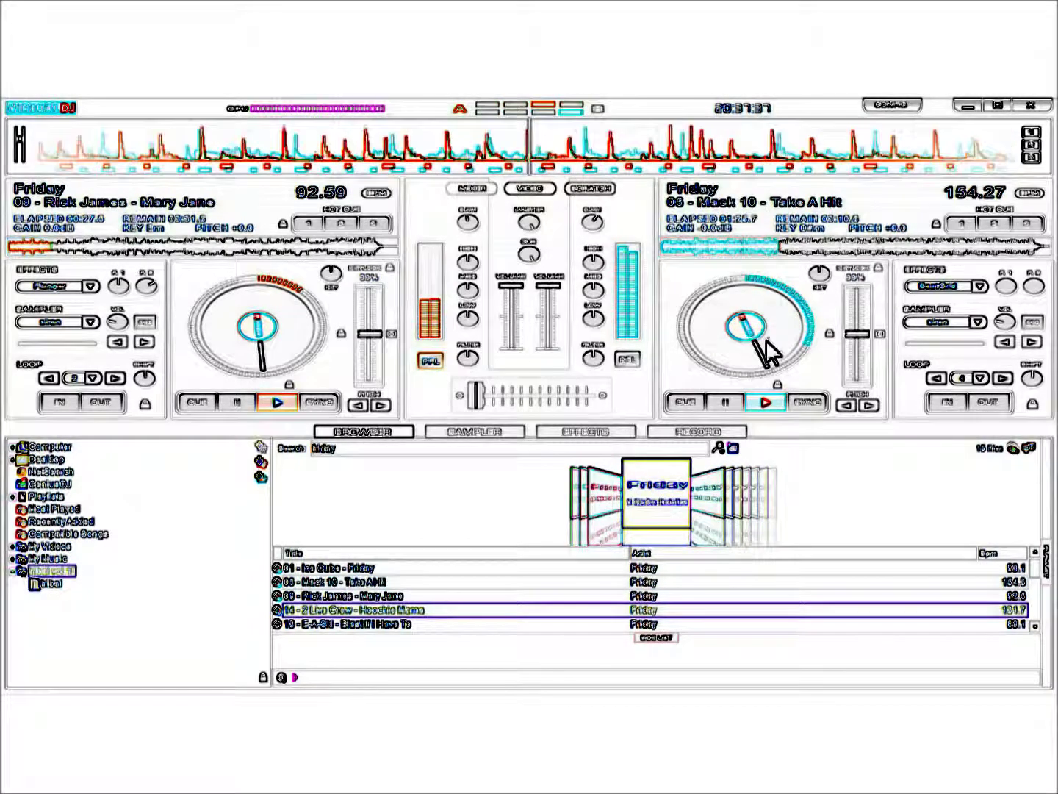
drag(764, 342, 776, 355)
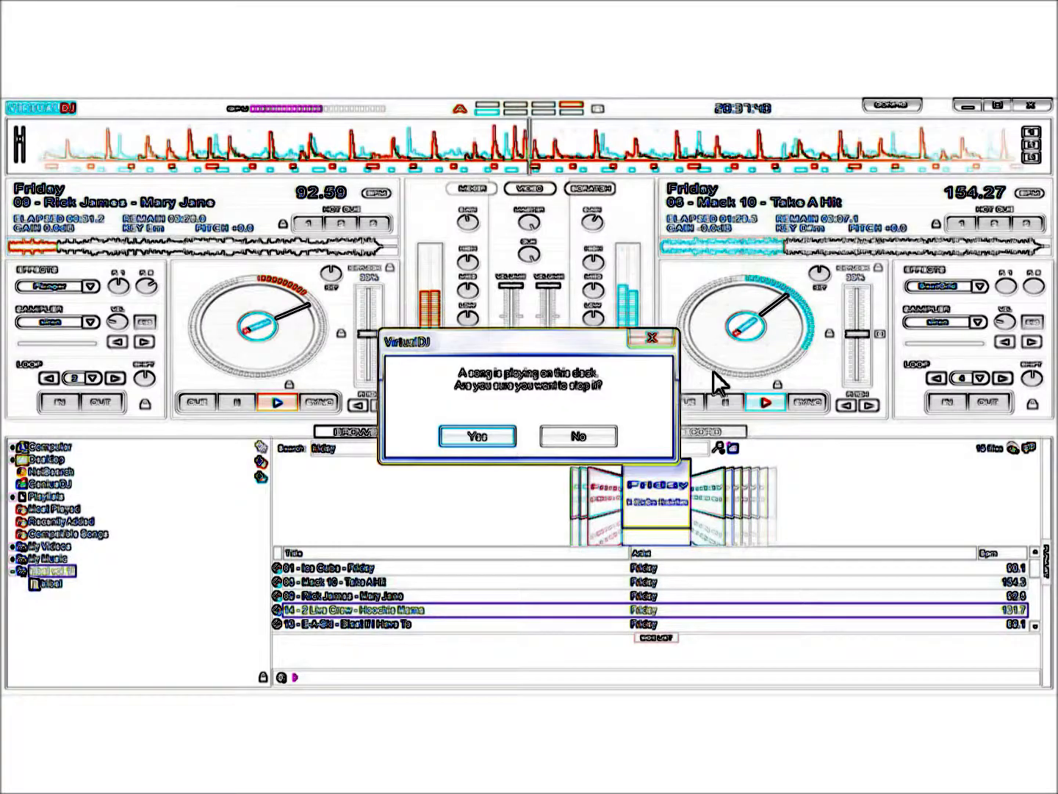
click(481, 441)
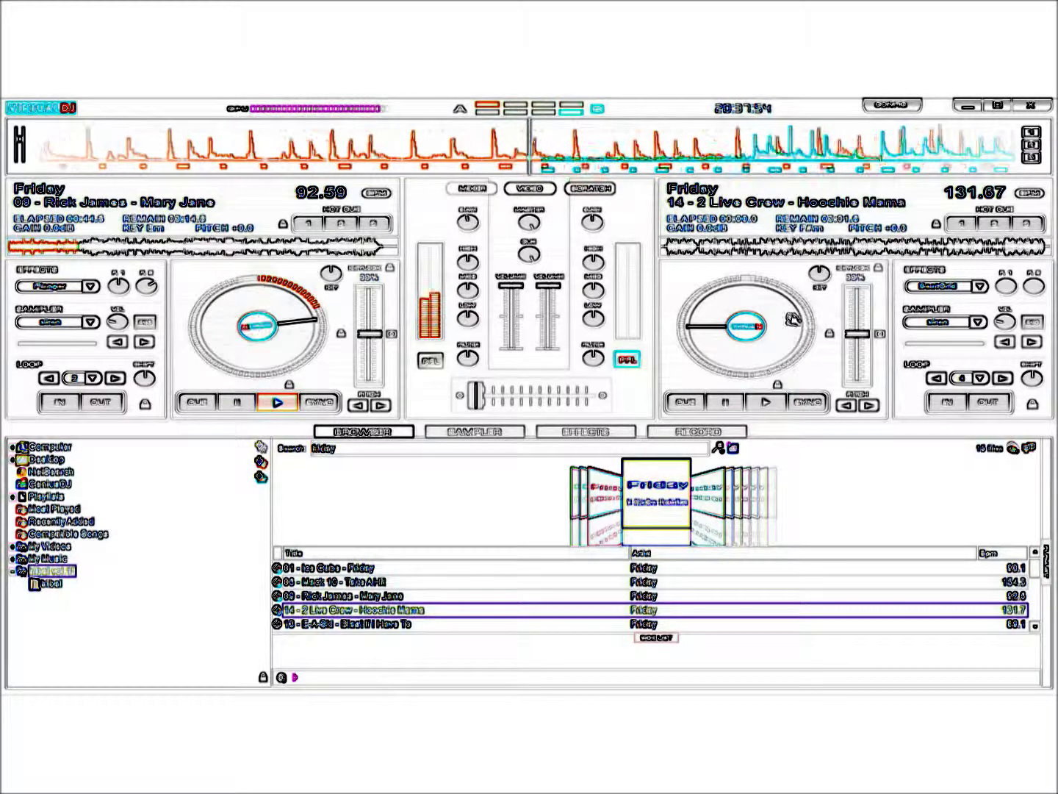
Set a 4-beat loop near the start of Hoochie Mama on deck 2 and bring the track in with a full crossfade
drag(783, 324, 765, 356)
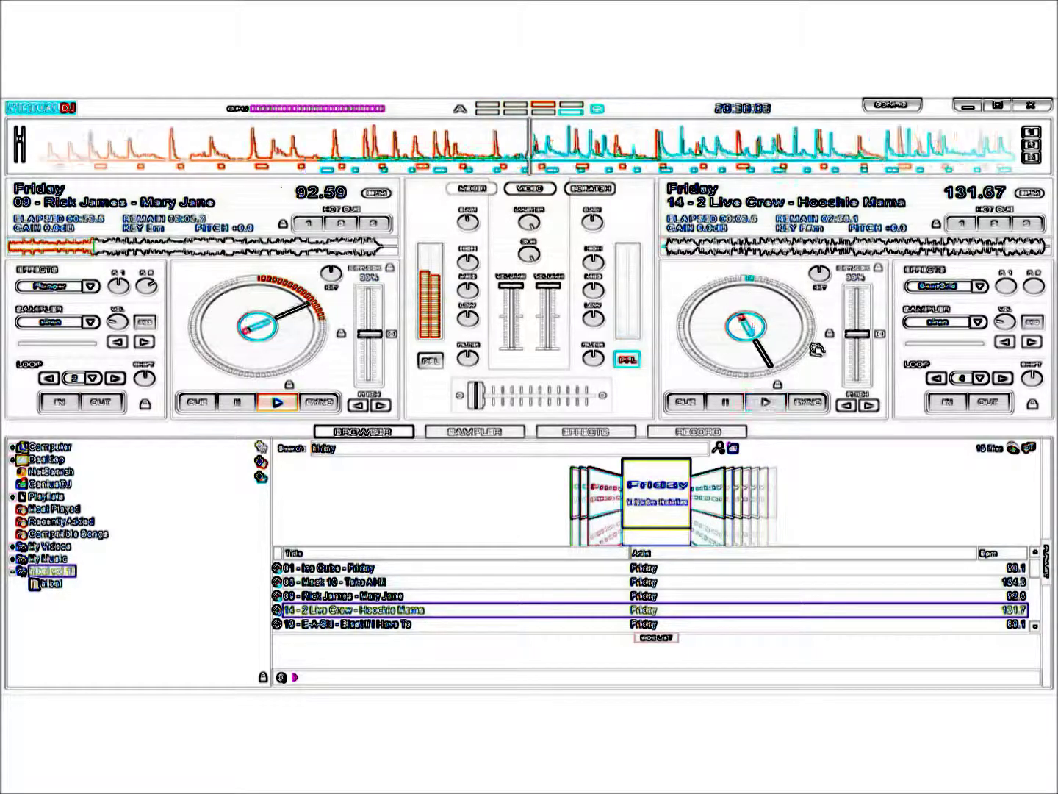
click(949, 406)
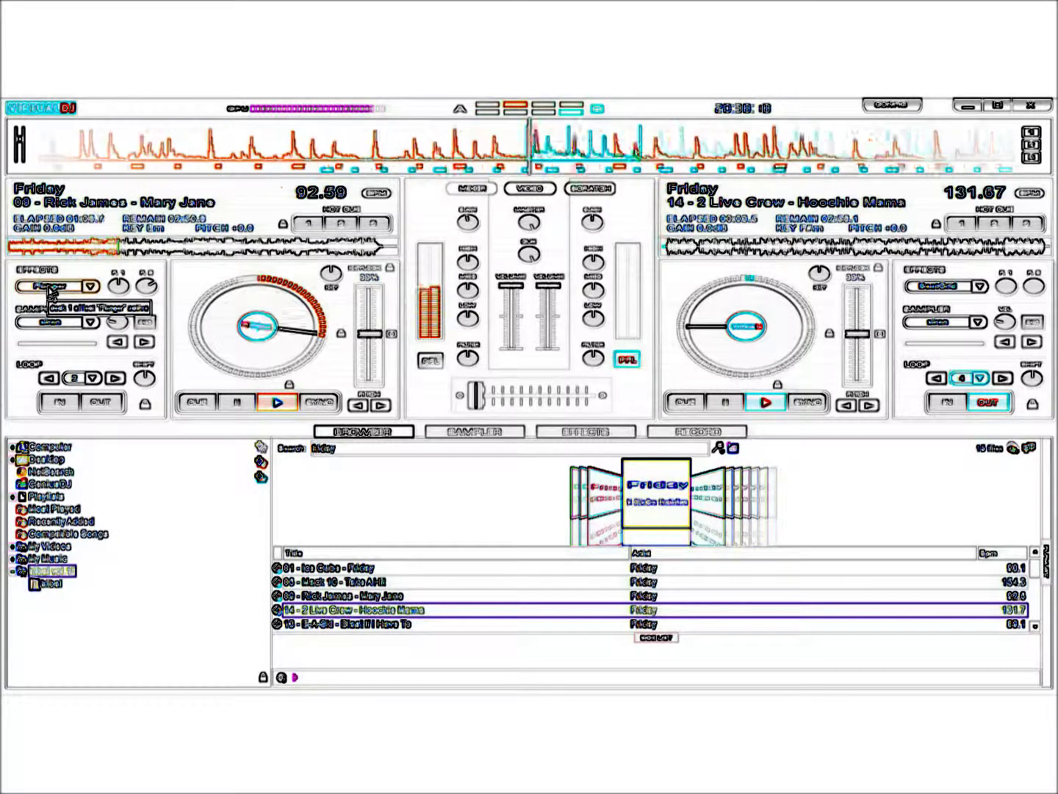
key(space)
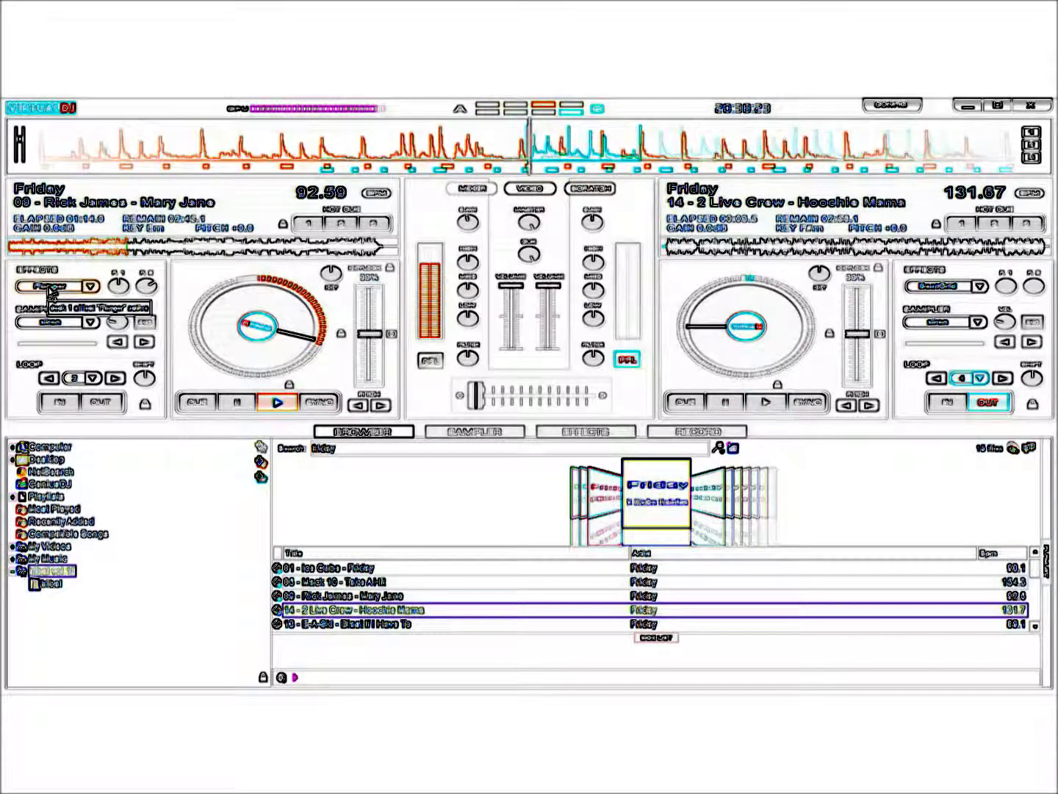
click(766, 404)
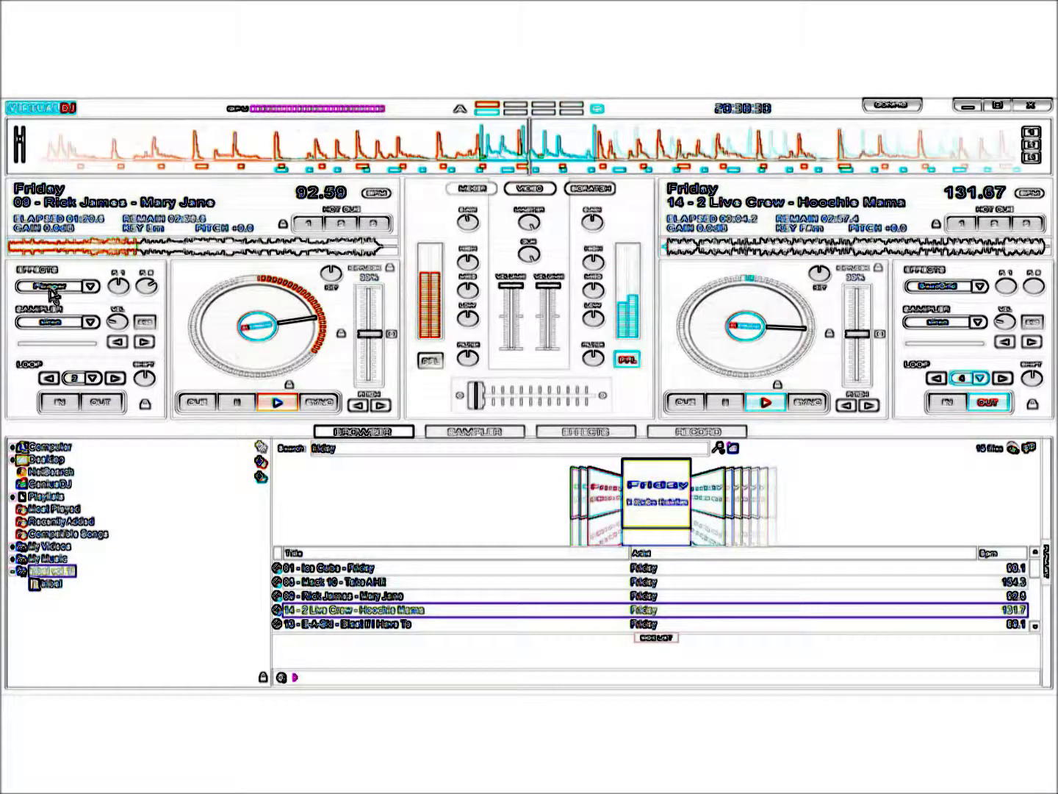
drag(473, 406, 594, 409)
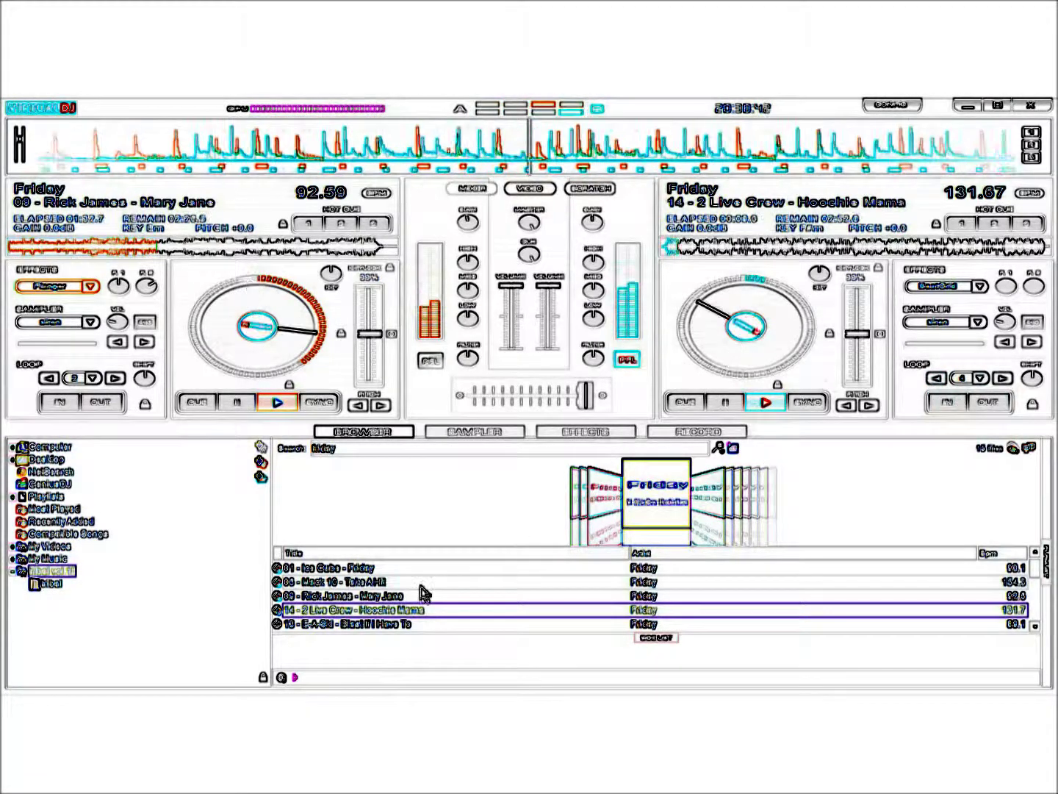
Load E-A-Ski - Blast If I Have To onto deck 1
drag(375, 630, 307, 385)
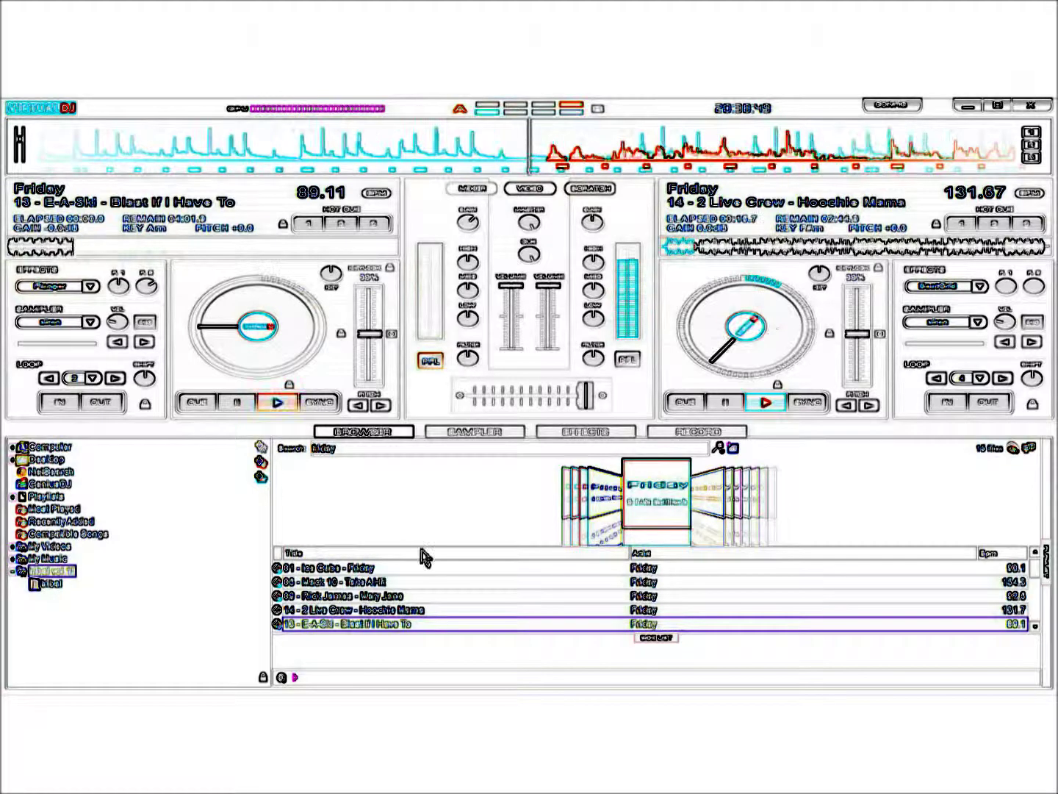
Set deck 2's loop length to 1 and change its effect to backspin
click(965, 380)
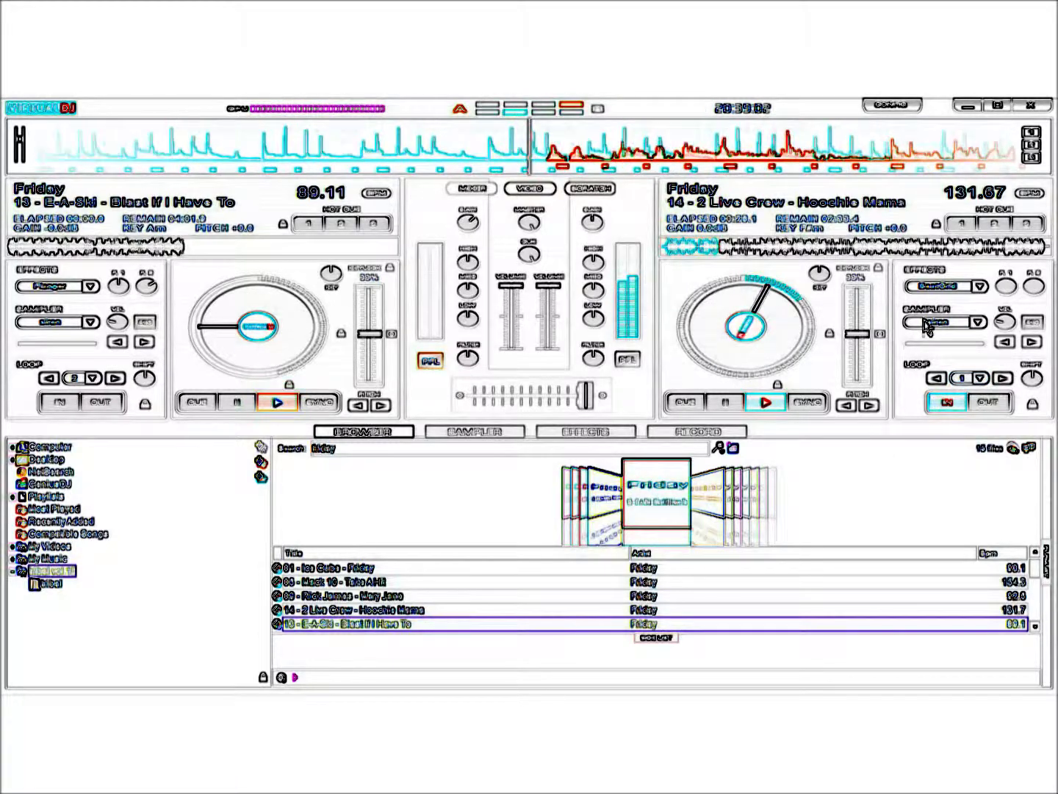
click(945, 291)
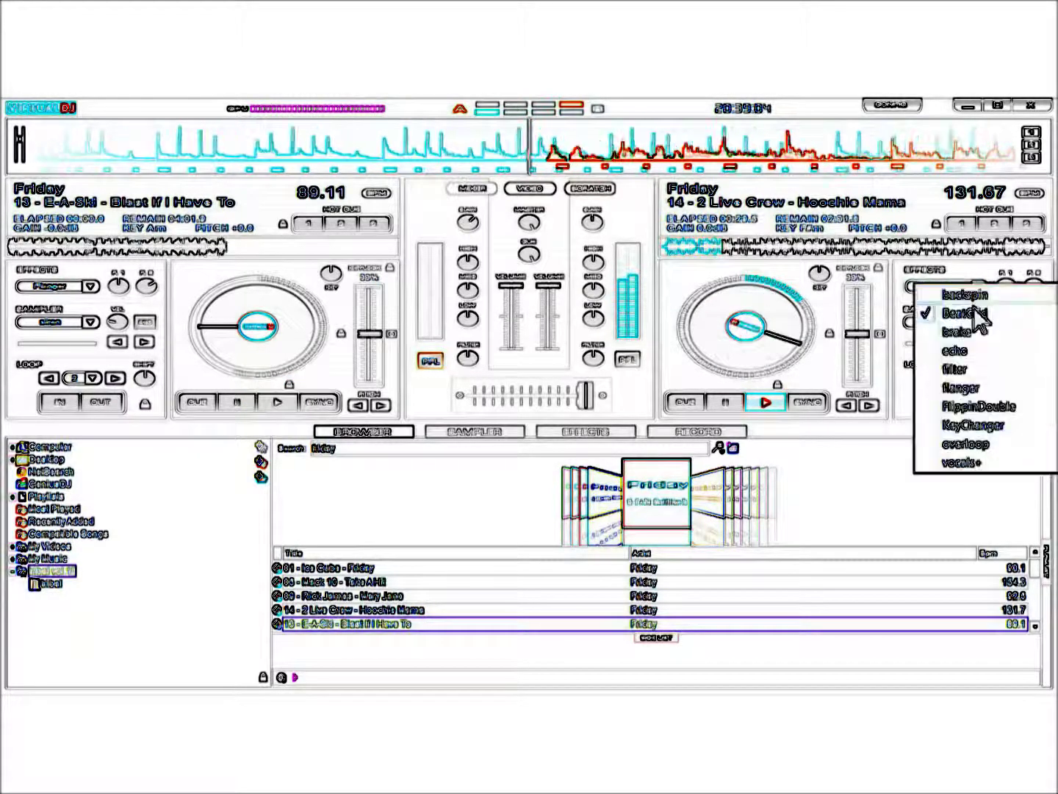
click(964, 294)
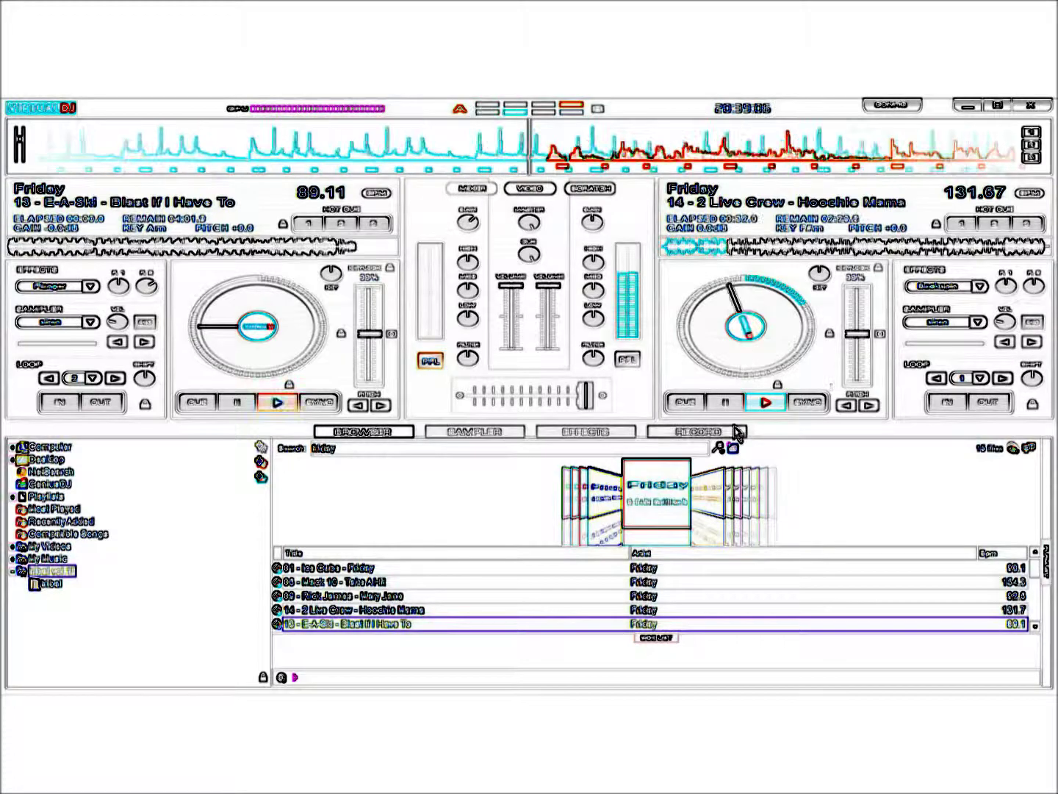
Start Blast If I Have To on deck 1 and trigger the siren sample from deck 2's sampler
click(277, 406)
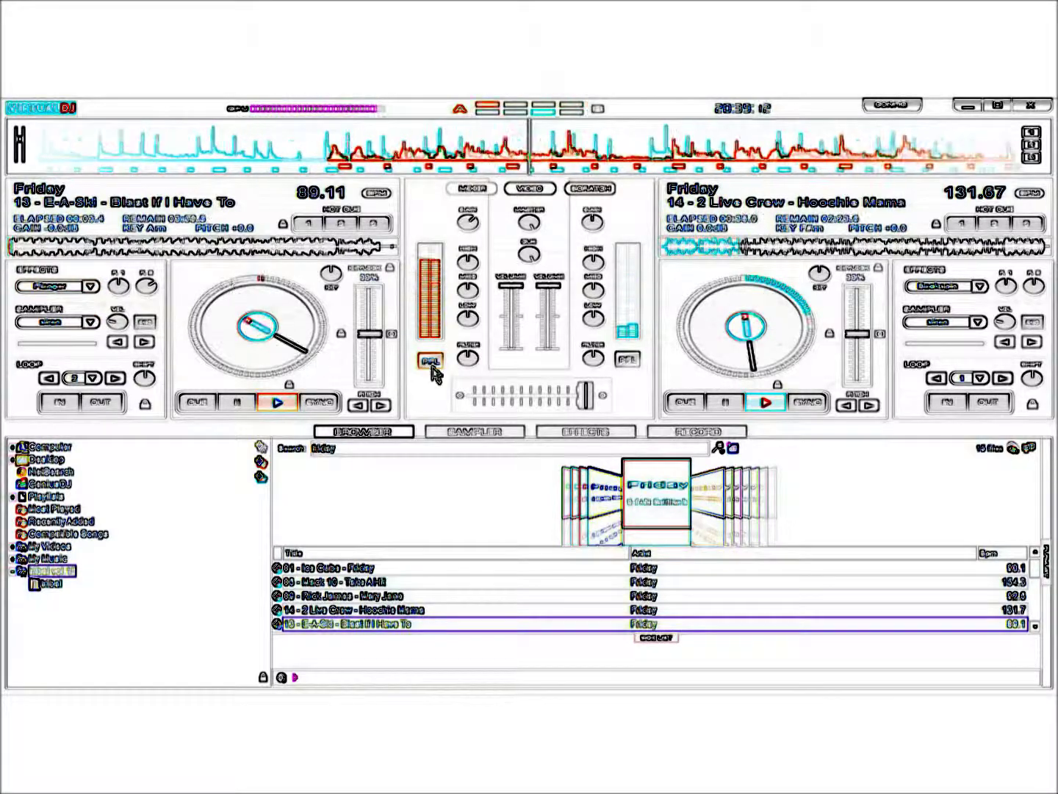
click(978, 323)
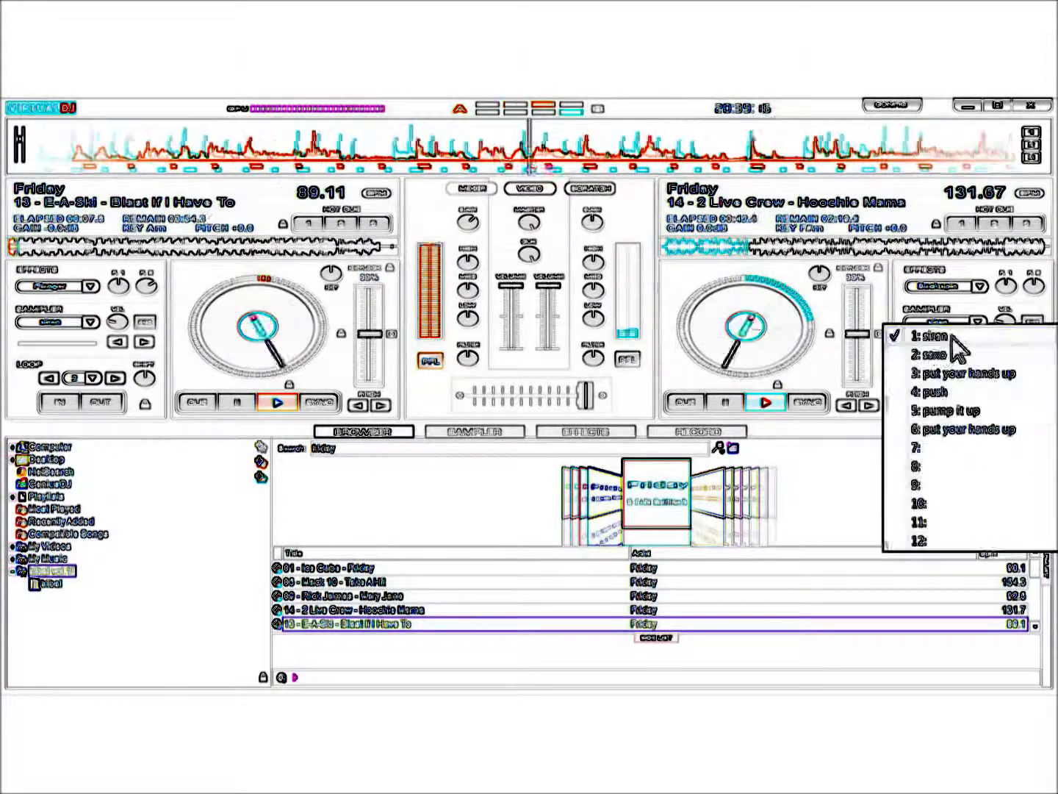
click(816, 103)
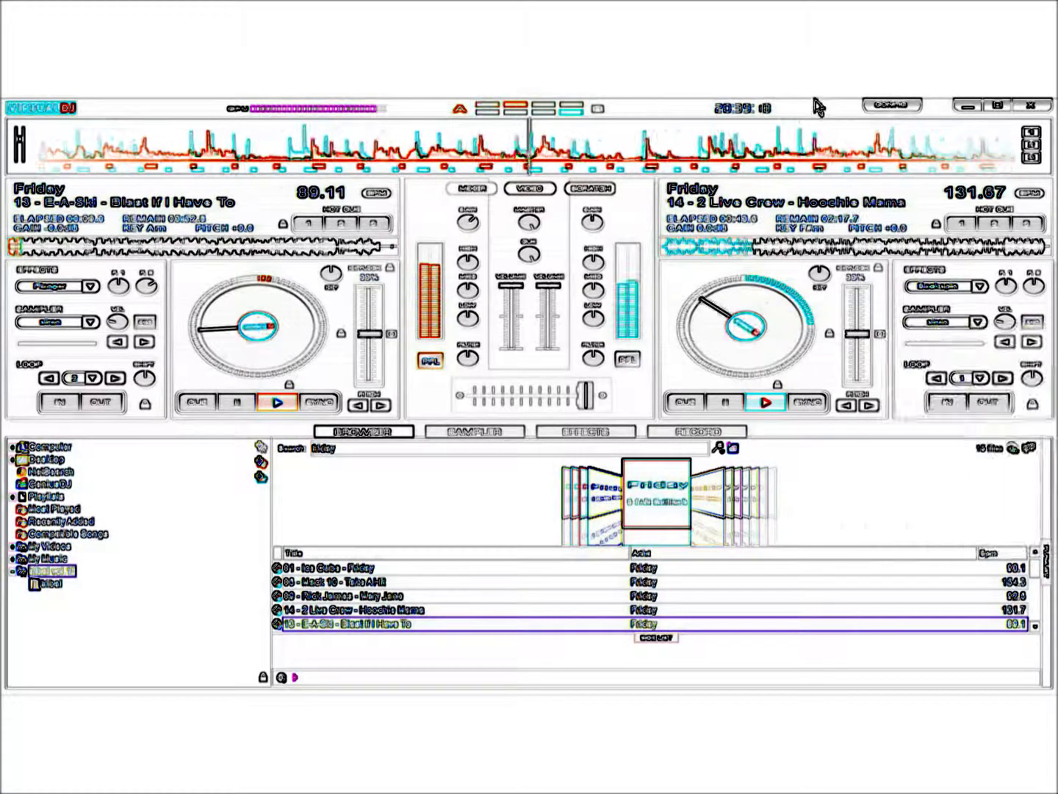
click(941, 324)
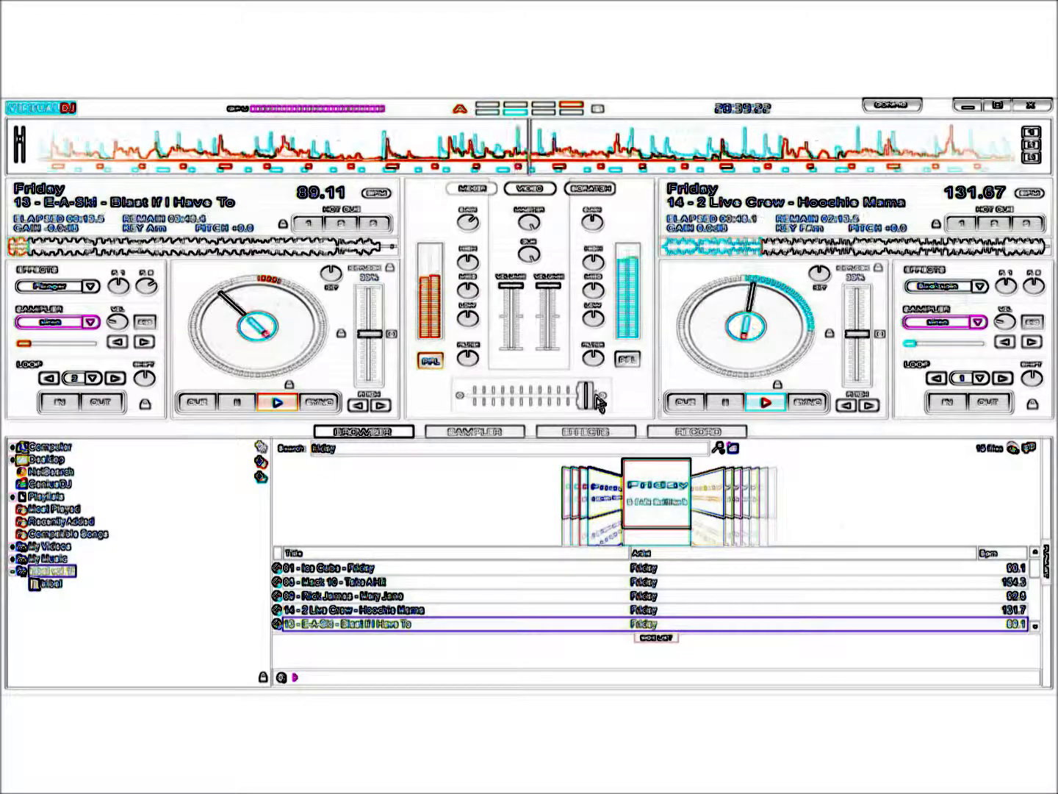
Crossfade fully from Hoochie Mama on deck 2 to Blast If I Have To on deck 1
drag(592, 403, 574, 403)
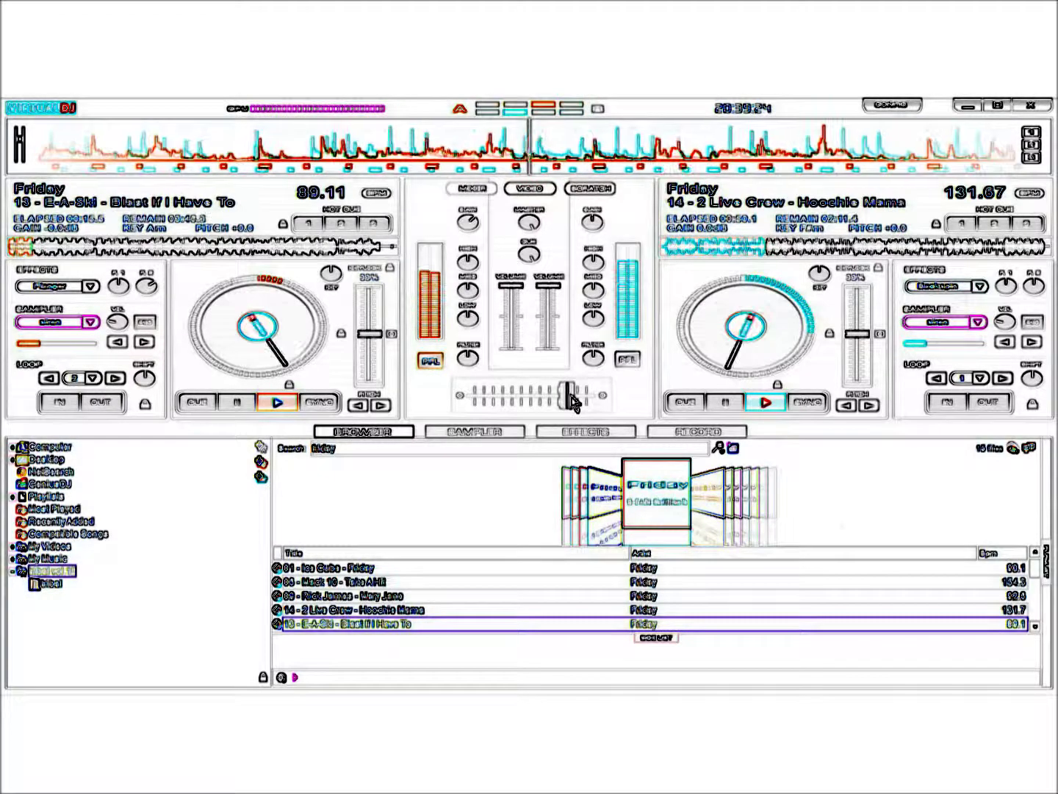
drag(574, 402, 489, 405)
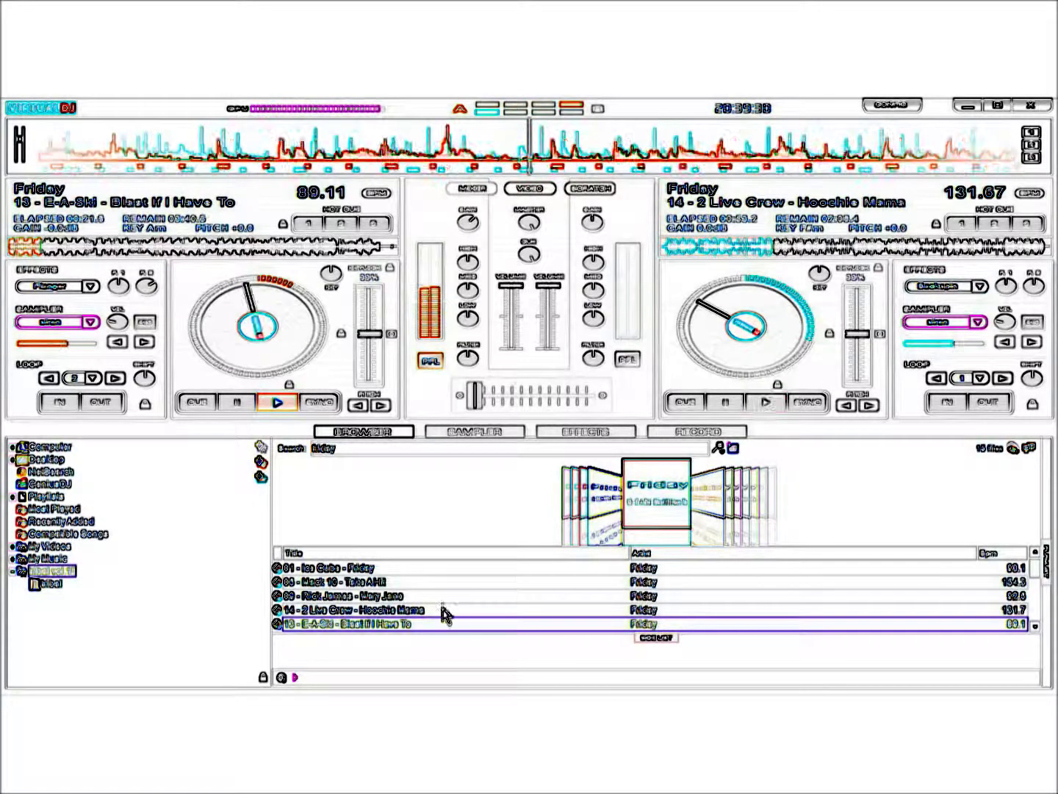
Find Funkdoobiest's track 11 further down the song list and load it onto deck 2
click(1045, 566)
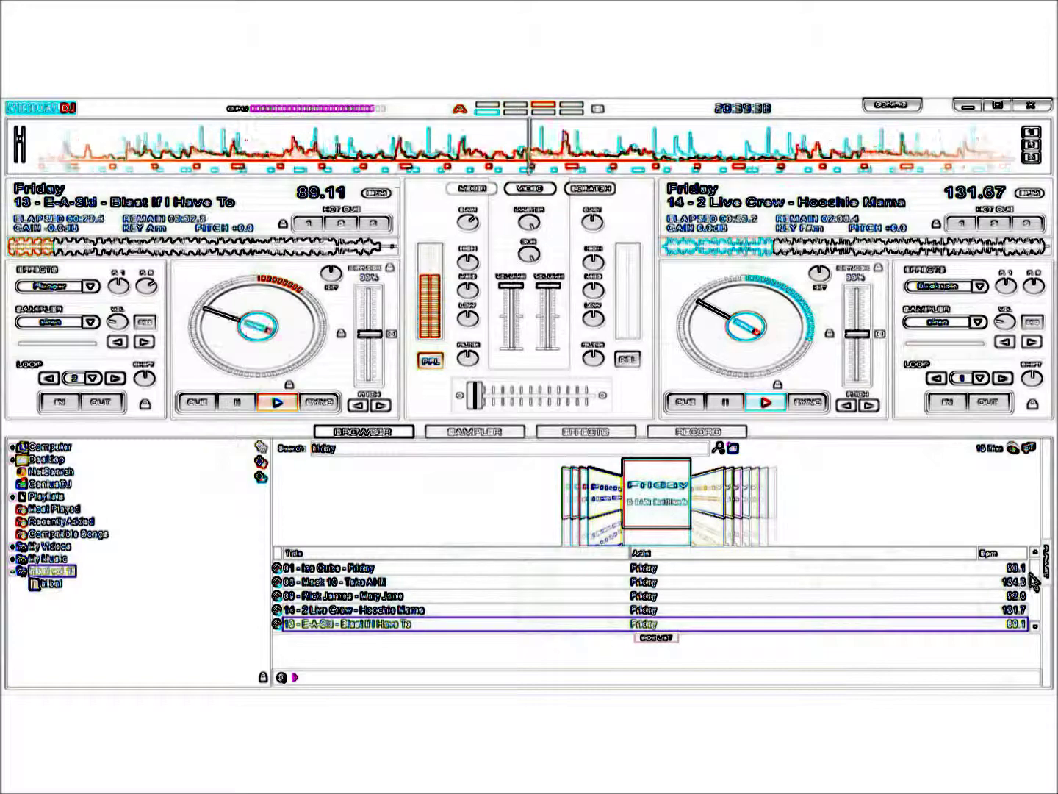
scroll(1036, 582, down, 2)
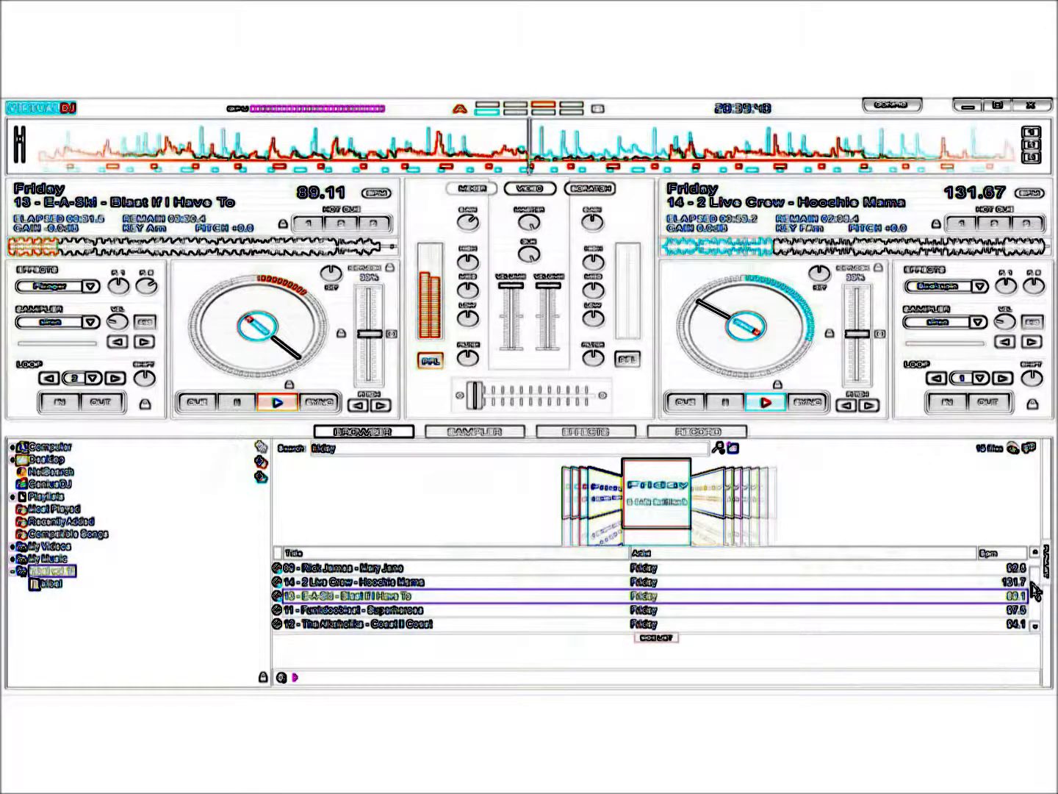
scroll(1035, 591, down, 1)
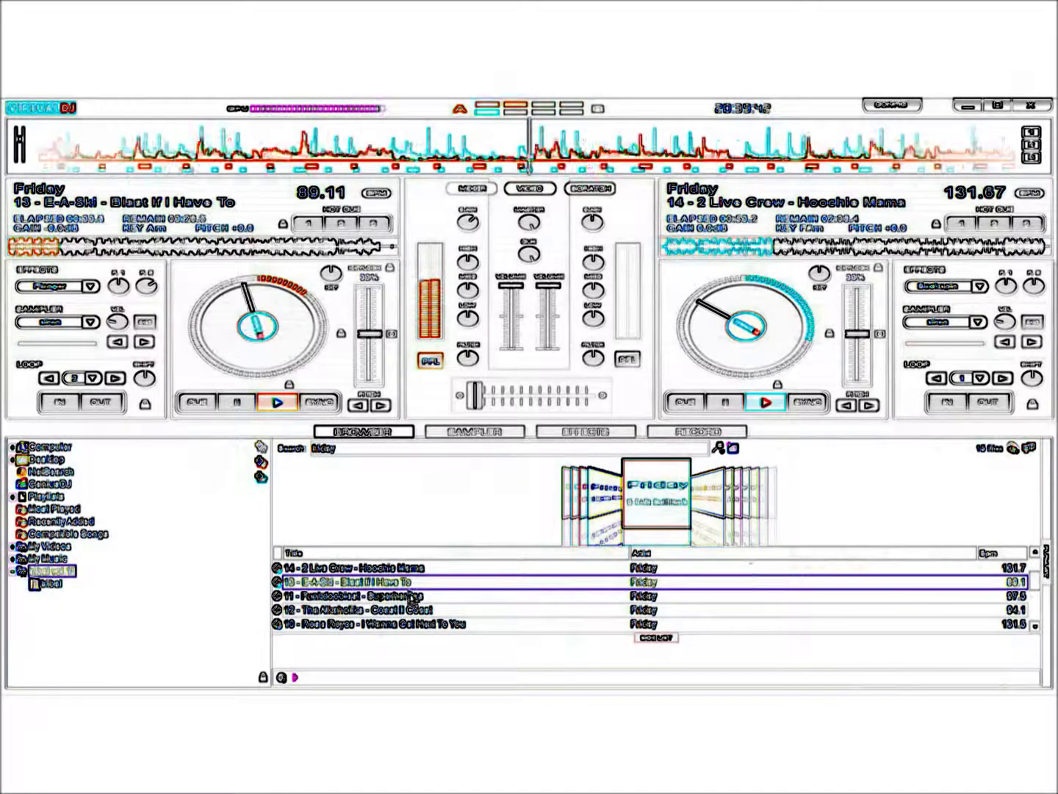
drag(405, 605, 694, 340)
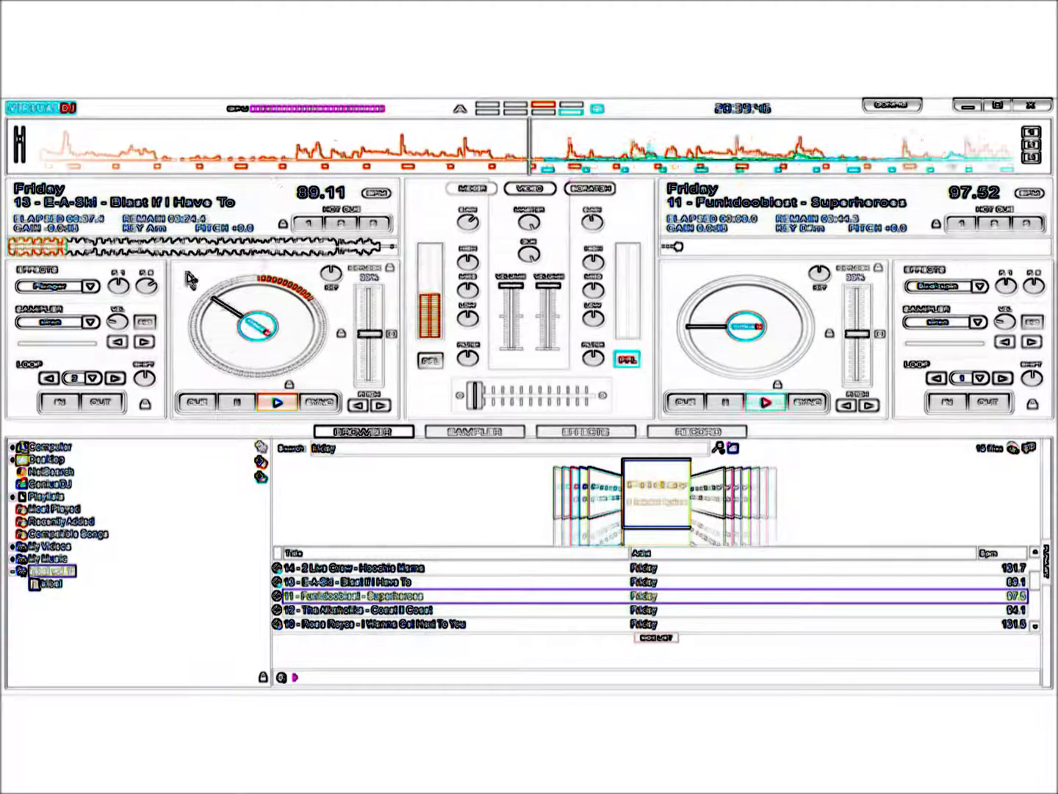
Change deck 1's effect to echo
click(89, 287)
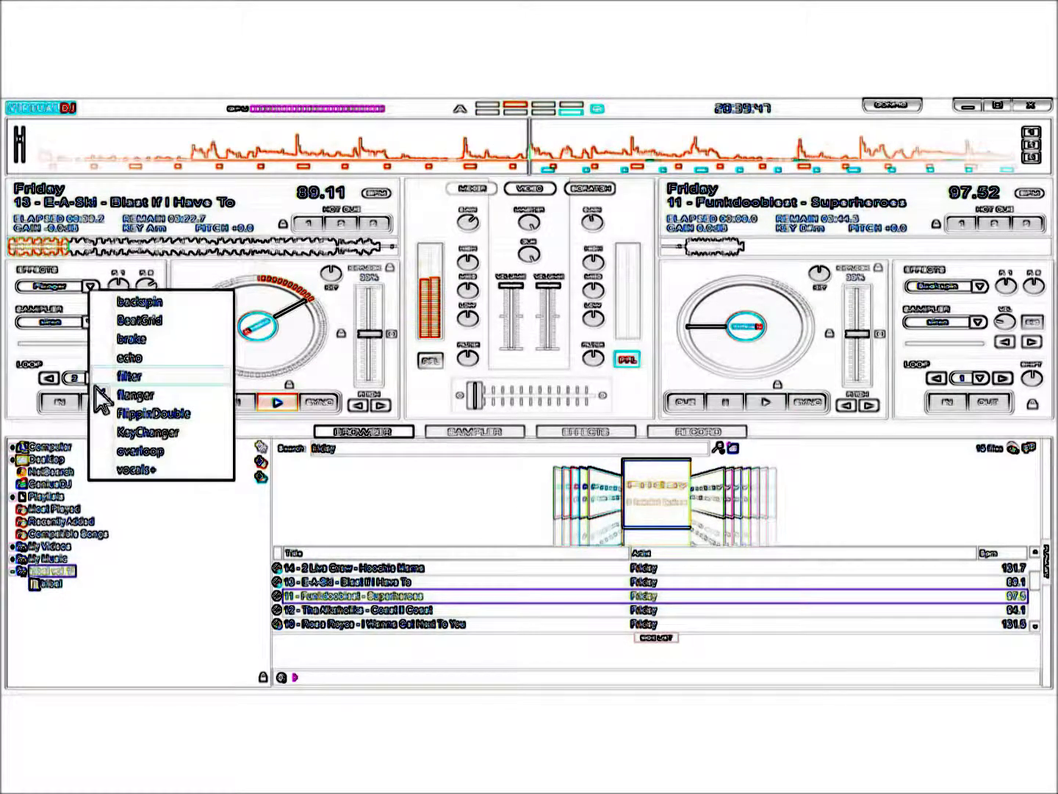
click(127, 358)
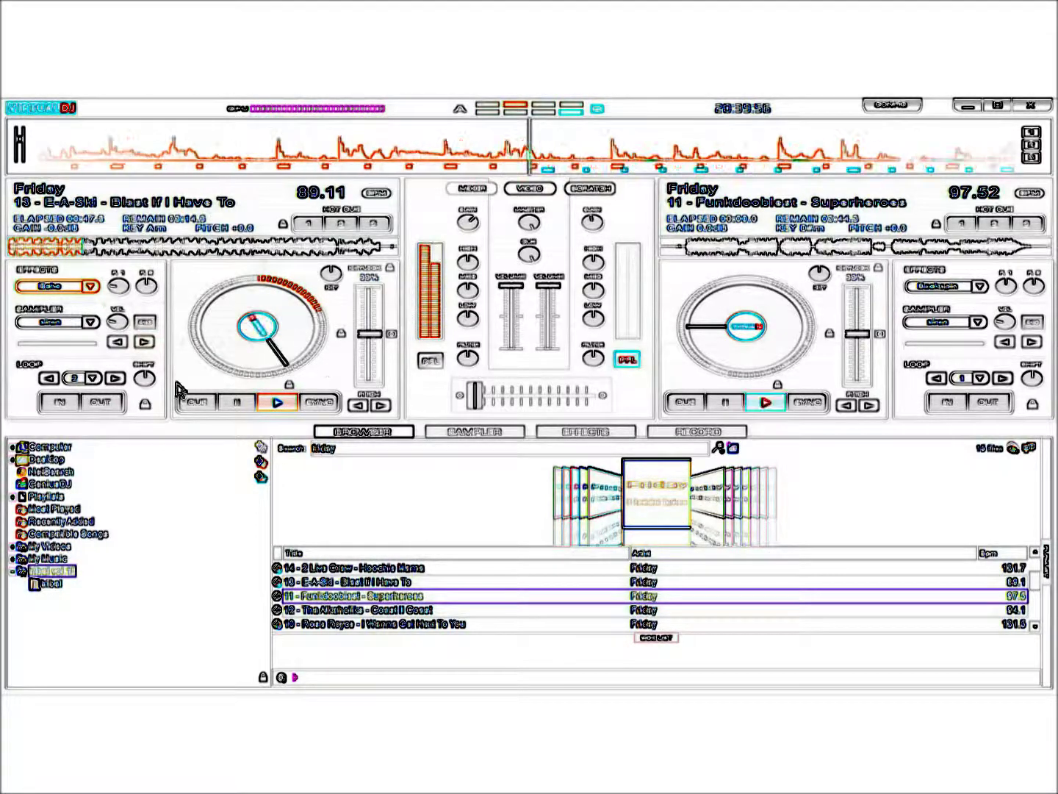
Trigger a 2-beat loop on deck 1 and start Funkdoobiest's Superheroes on deck 2
click(78, 379)
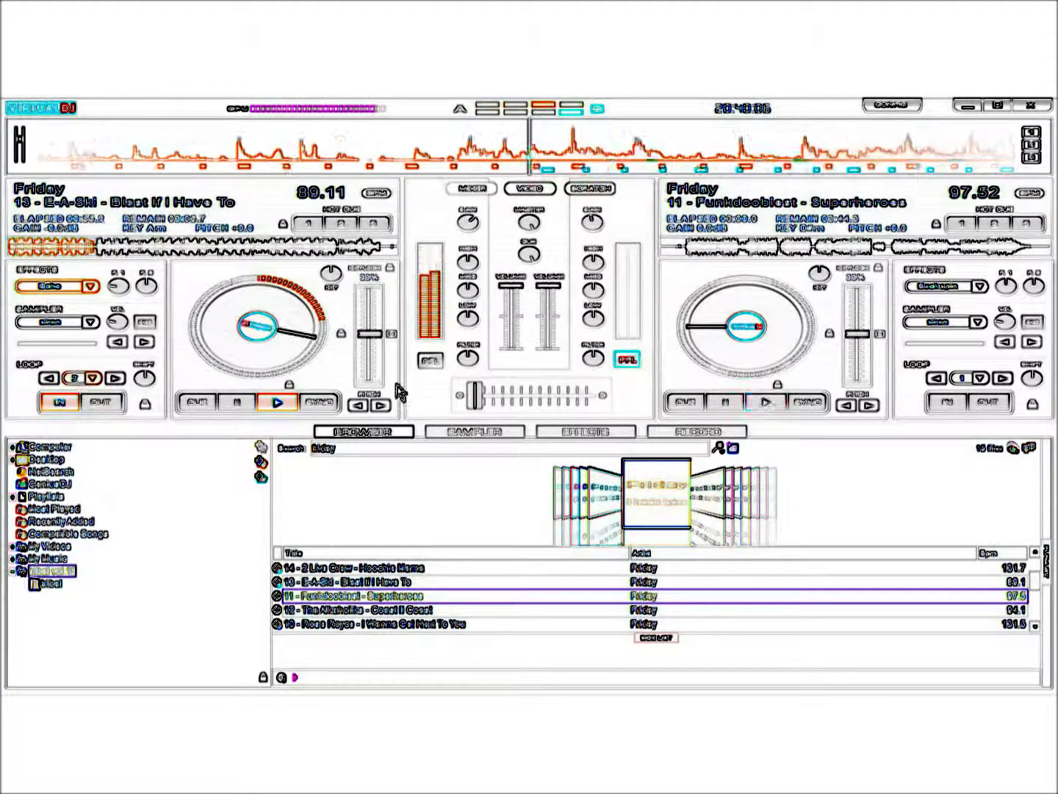
click(767, 403)
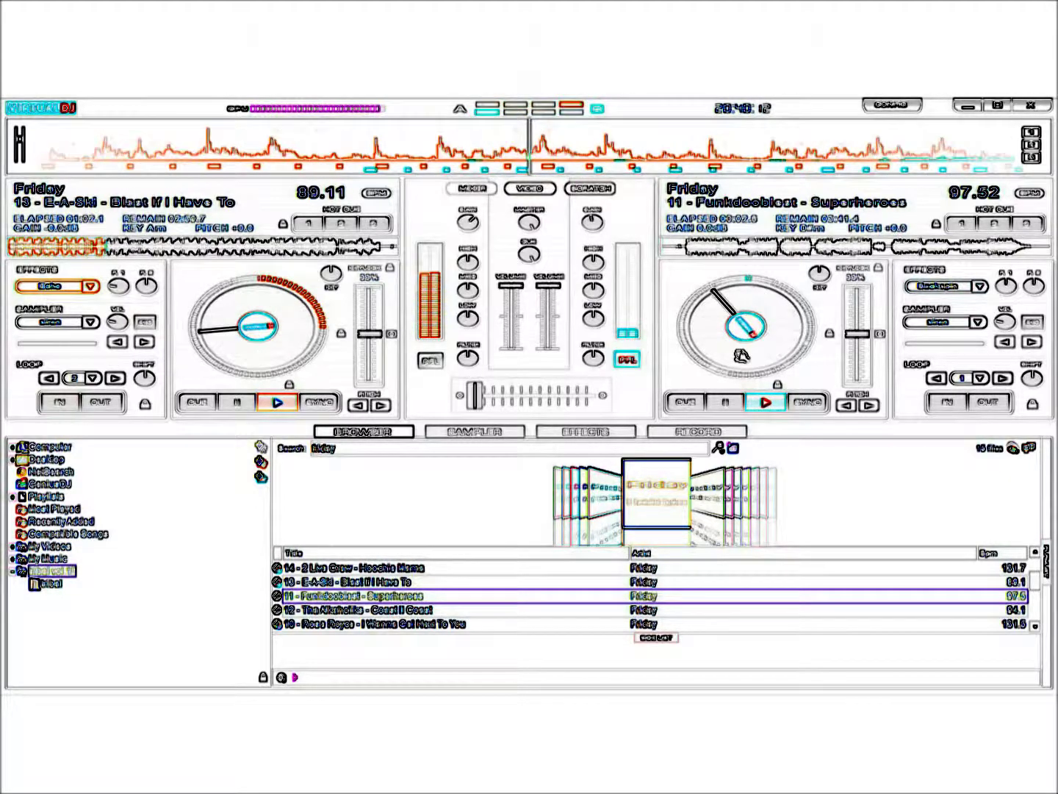
Change deck 1's effect to flanger and crossfade fully from deck 1 to Superheroes on deck 2
click(91, 287)
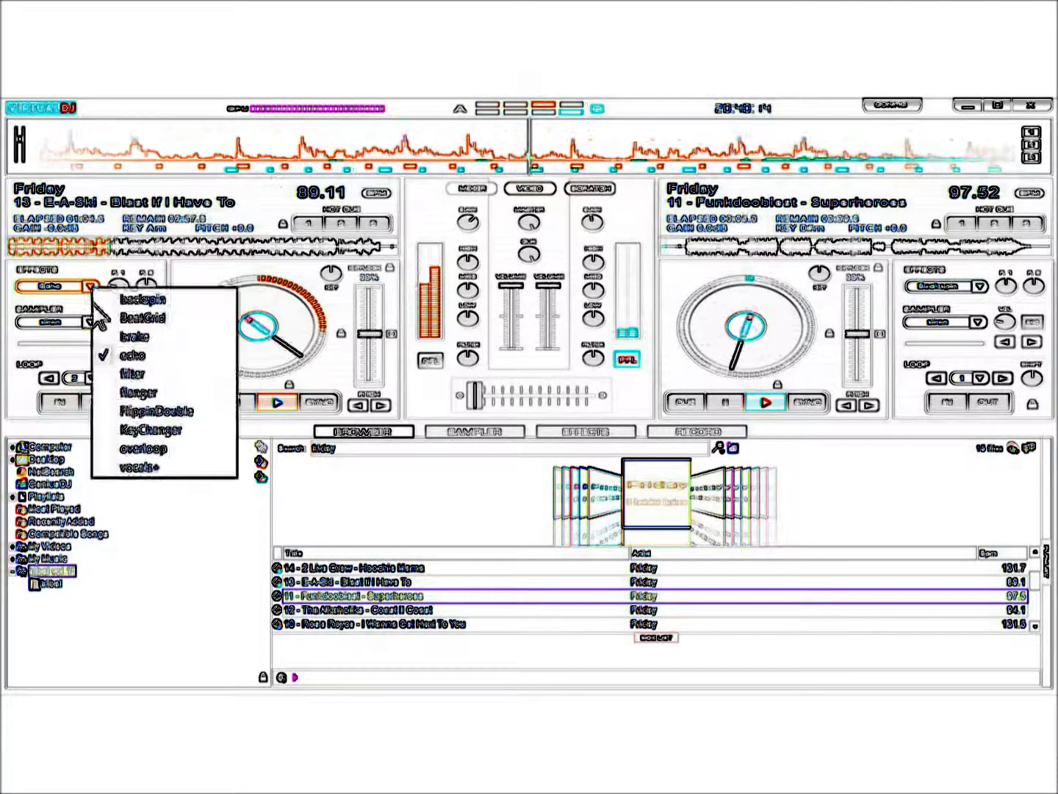
click(110, 386)
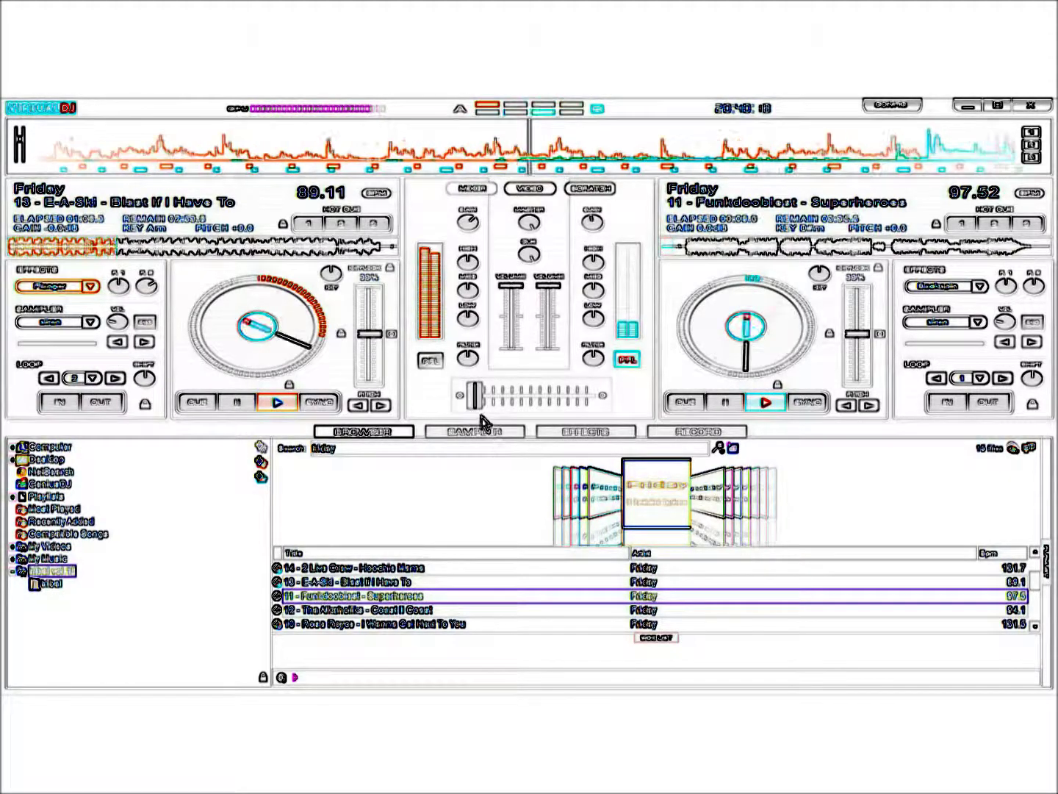
drag(478, 391, 617, 403)
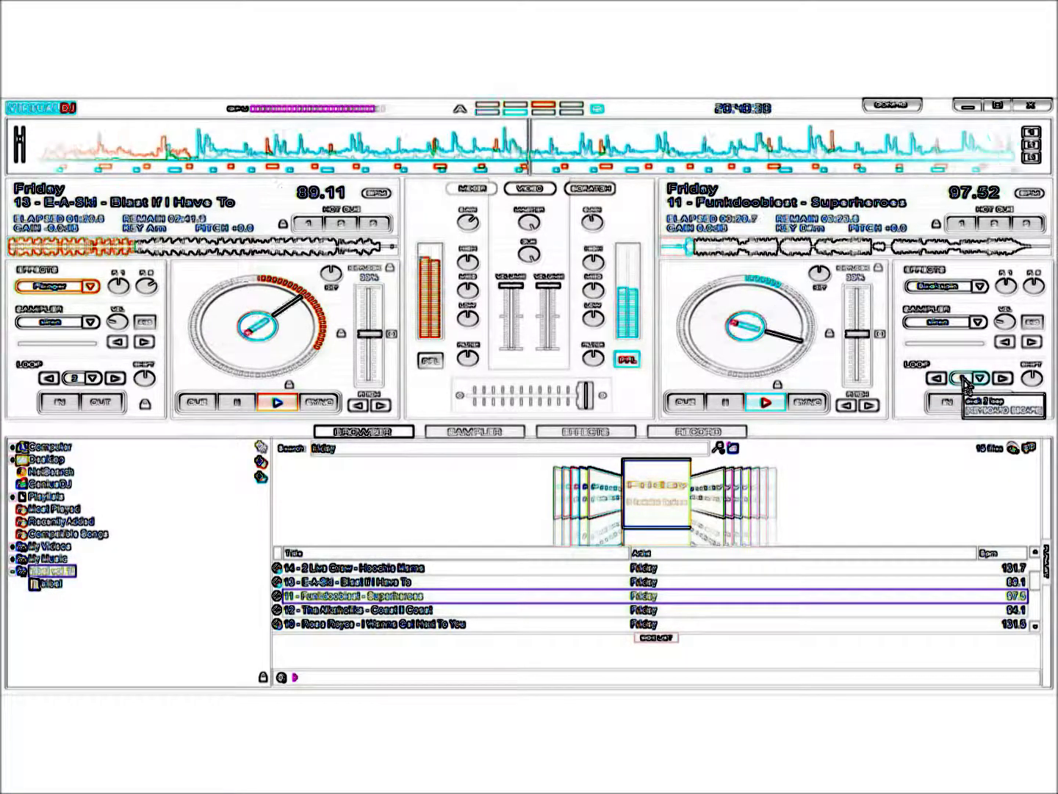
Replace deck 1's track with The Alkaholiks' Coast II Coast and start it, triggering a 1-beat loop on deck 2 before the start
click(274, 404)
drag(350, 610, 246, 328)
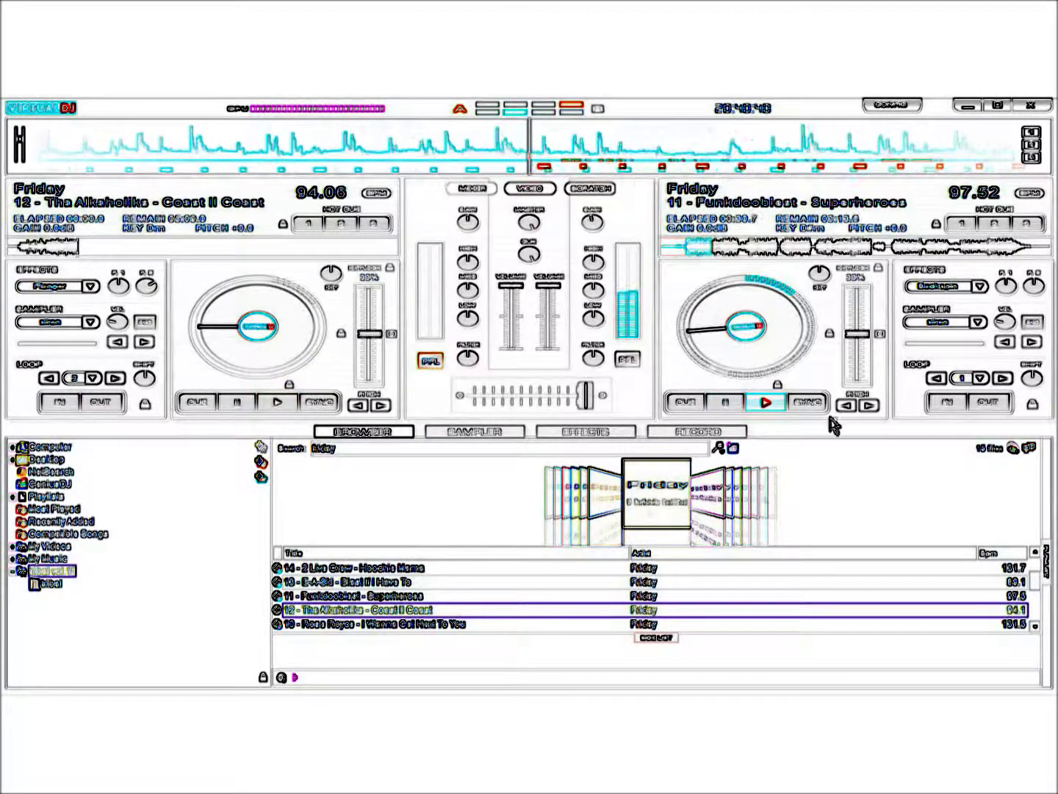
click(961, 379)
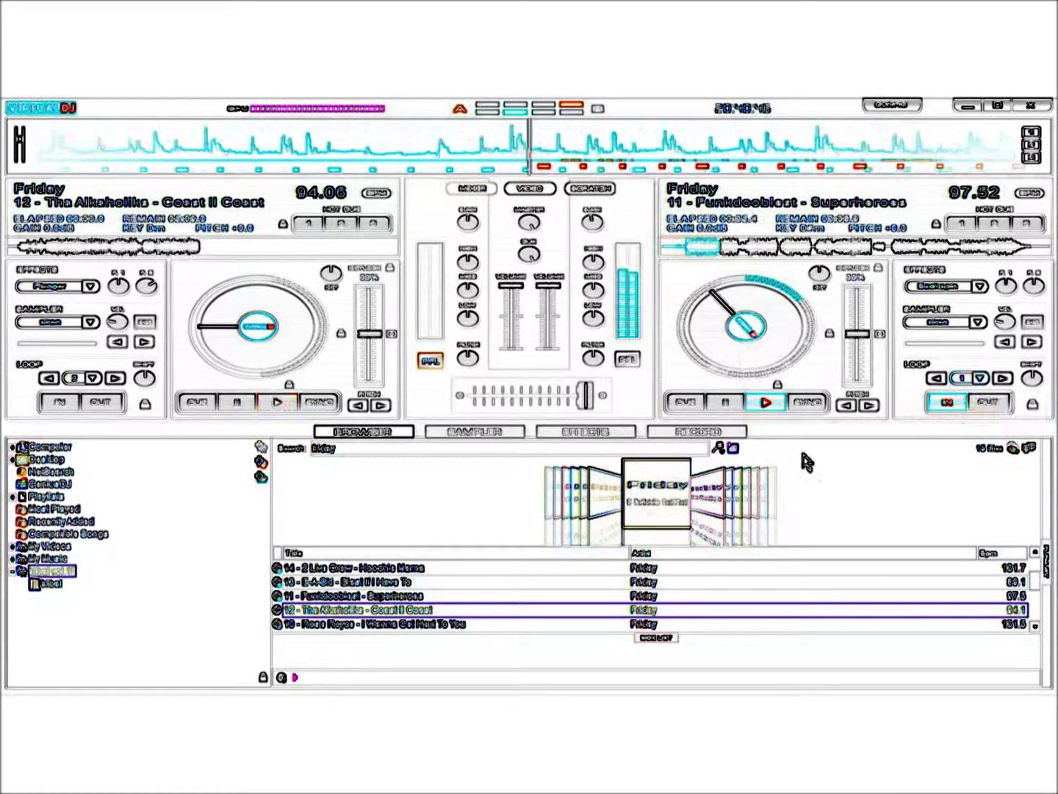
click(278, 403)
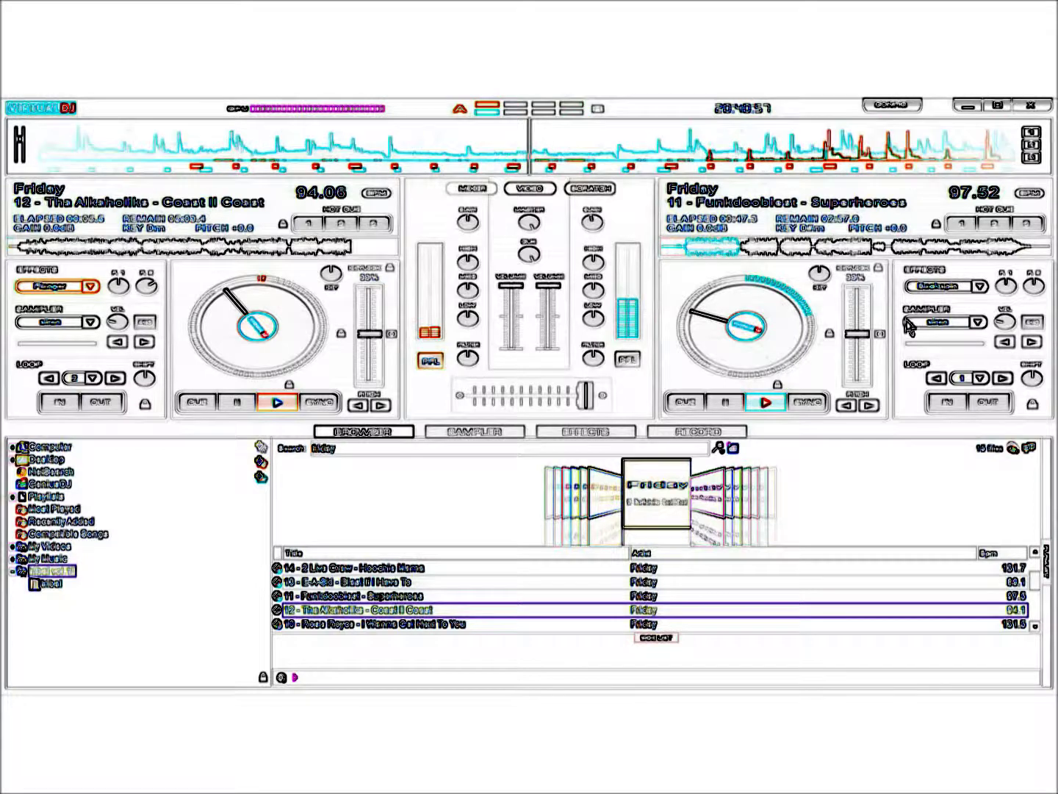
Change deck 2's effect to FlippinDouble and crossfade fully to Coast II Coast on deck 1
click(945, 286)
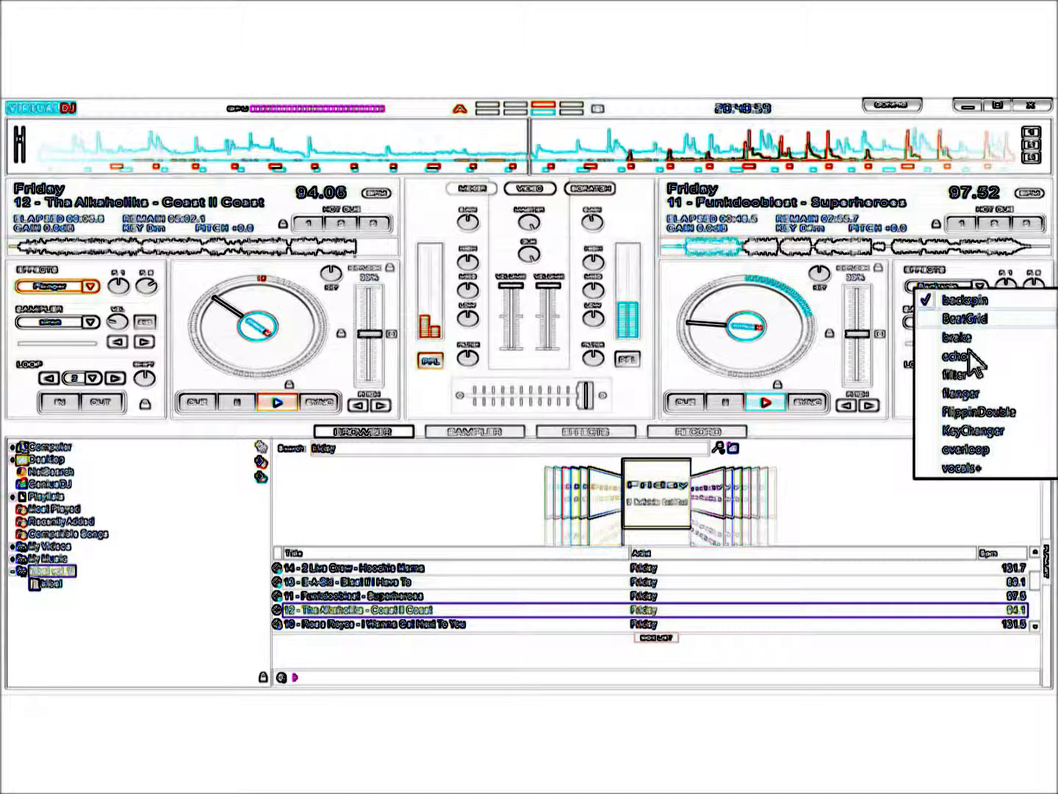
click(959, 415)
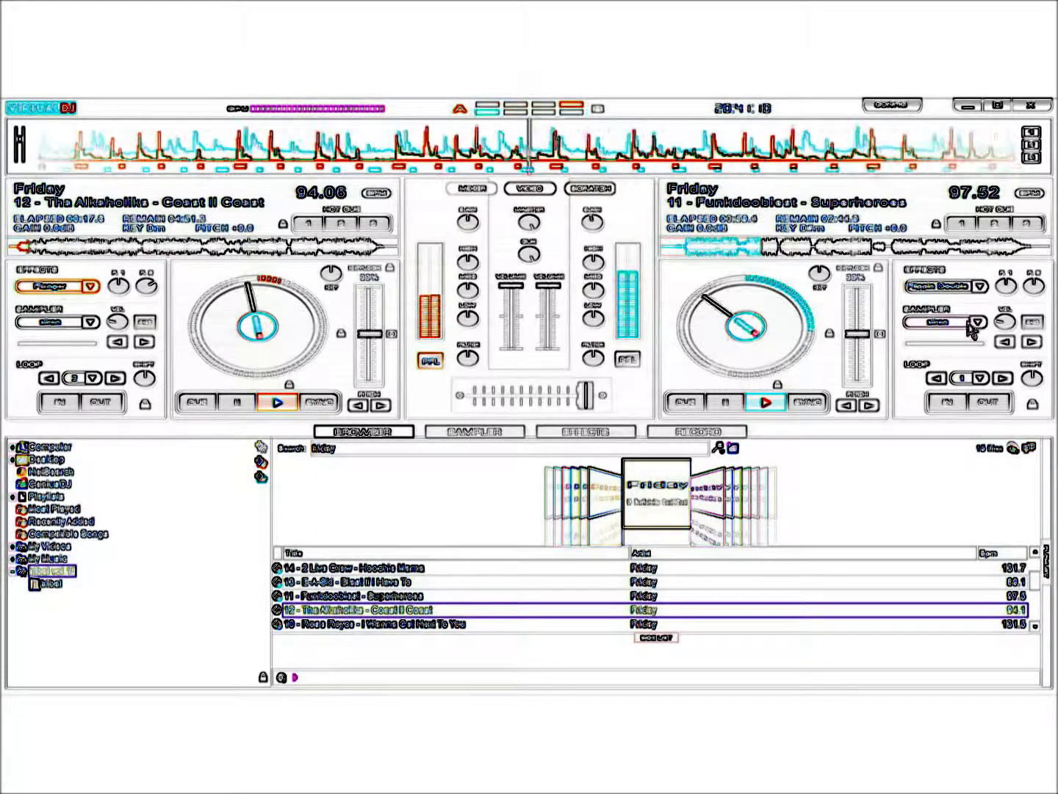
drag(581, 405, 464, 414)
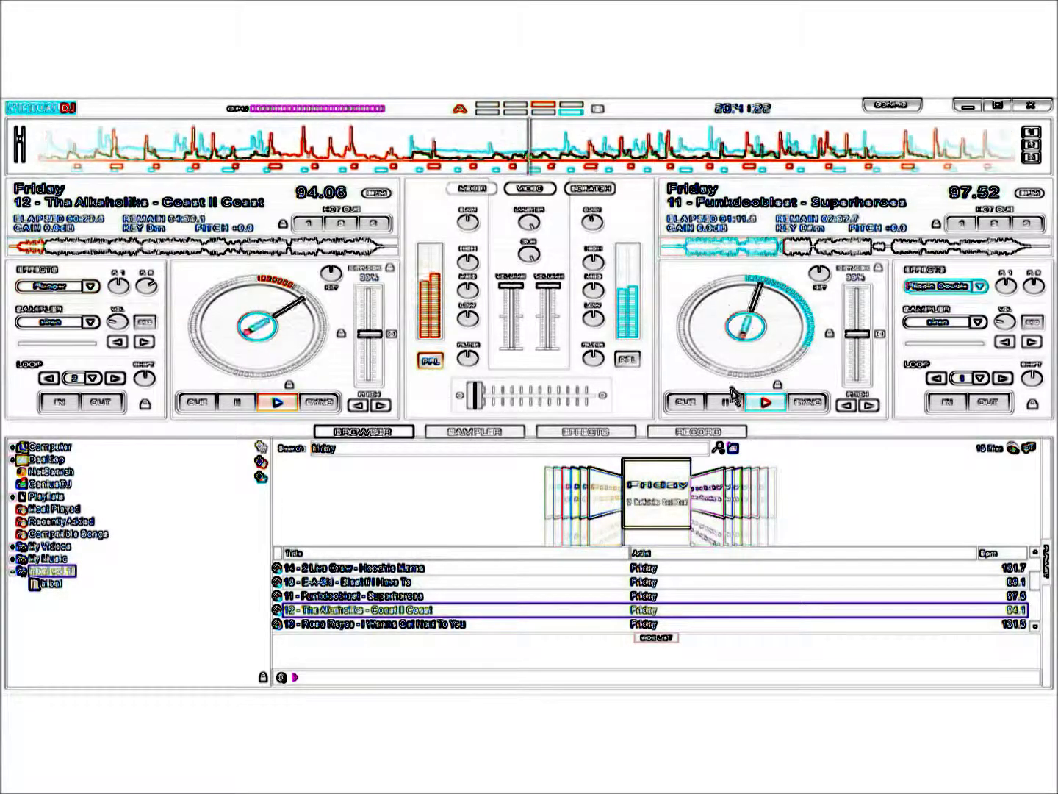
Load Rose Royce's track 10 onto deck 2
drag(441, 624, 742, 347)
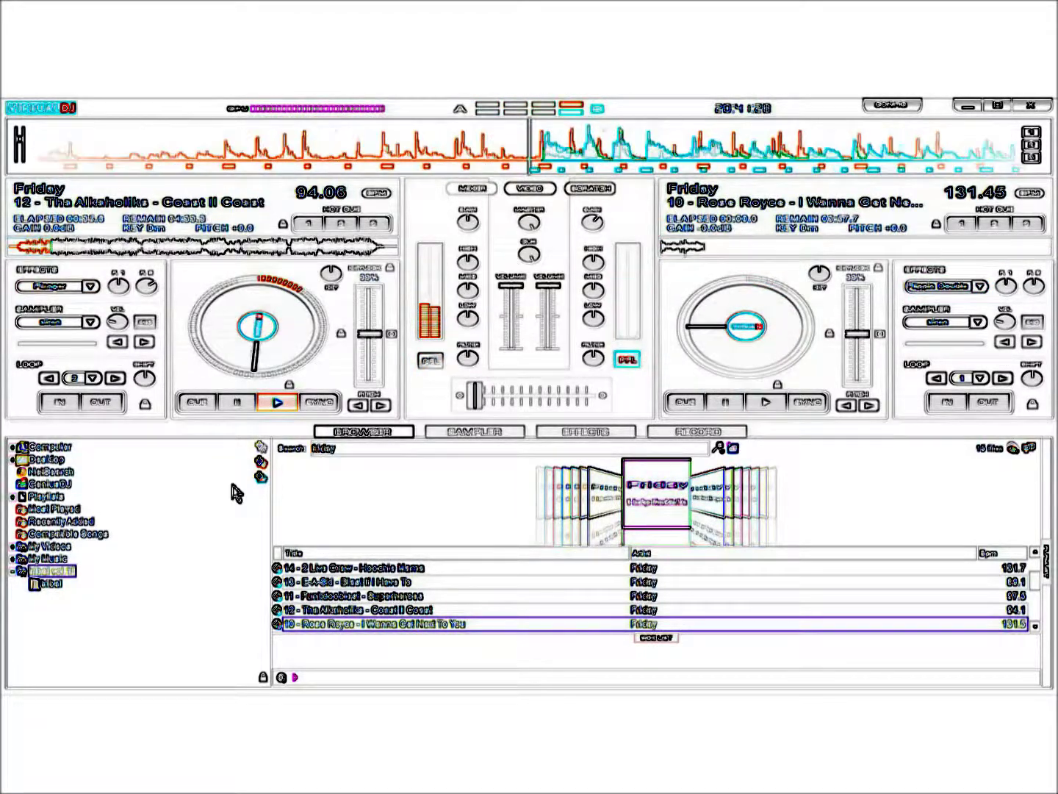
Trigger a 2-beat loop on deck 1, shorten it to 1/2 beat and release it
click(52, 379)
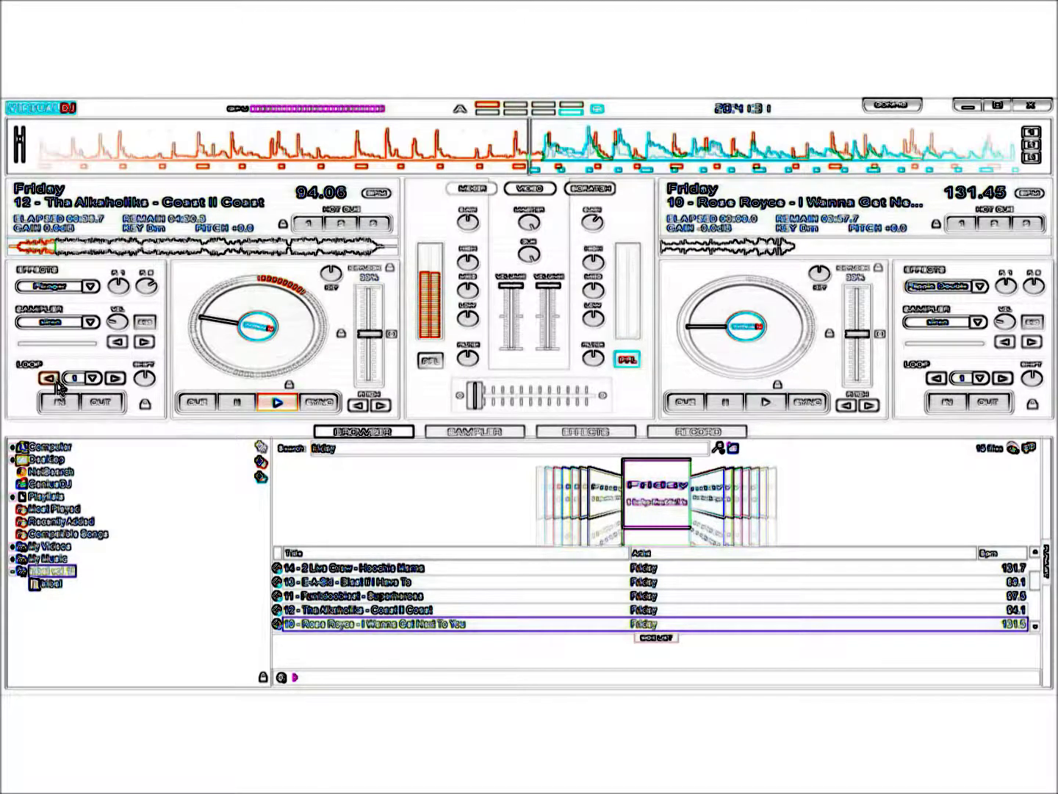
click(115, 378)
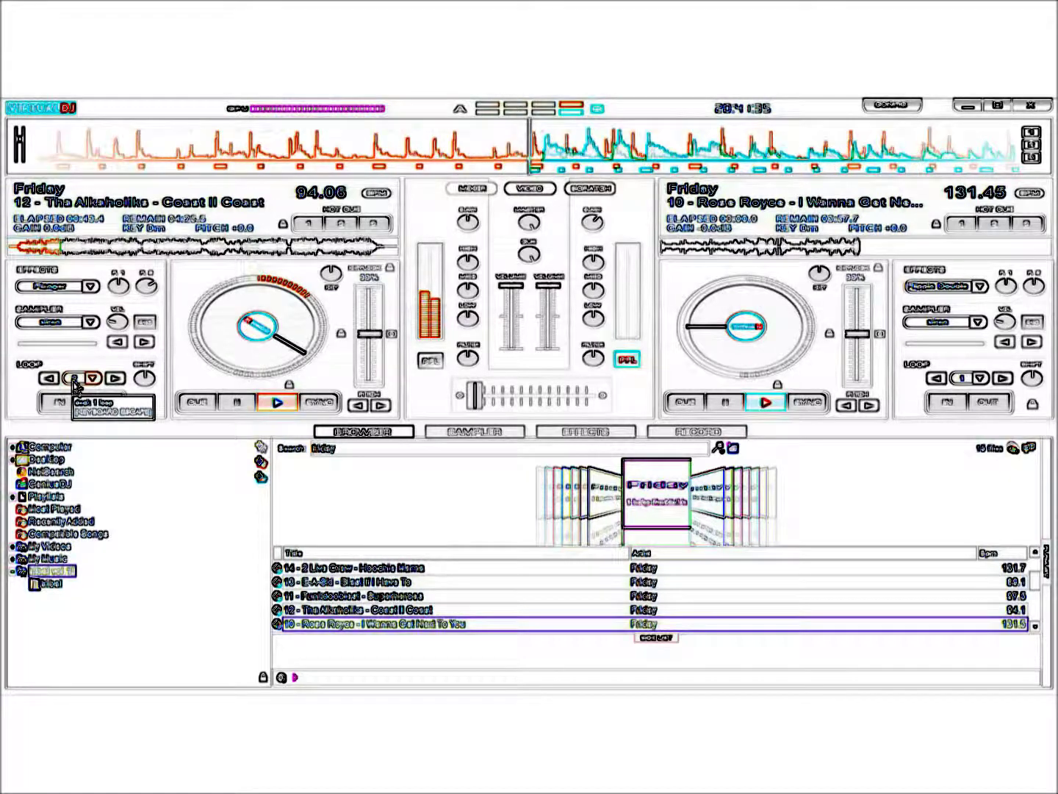
click(74, 379)
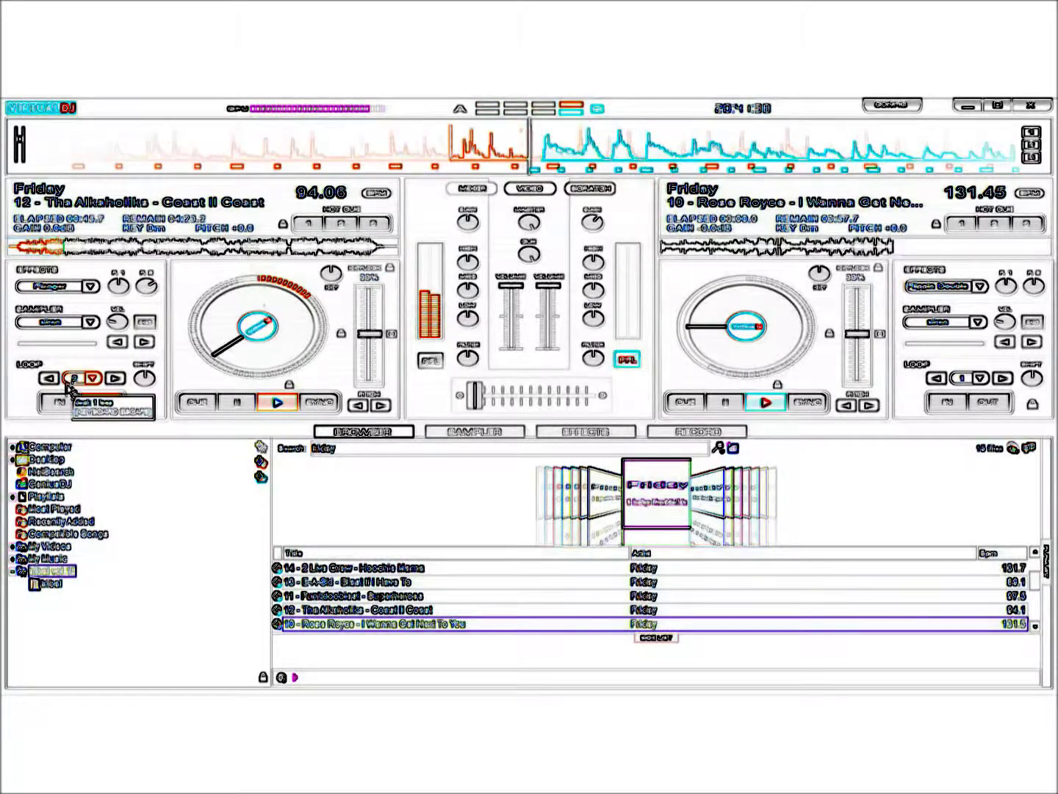
click(49, 379)
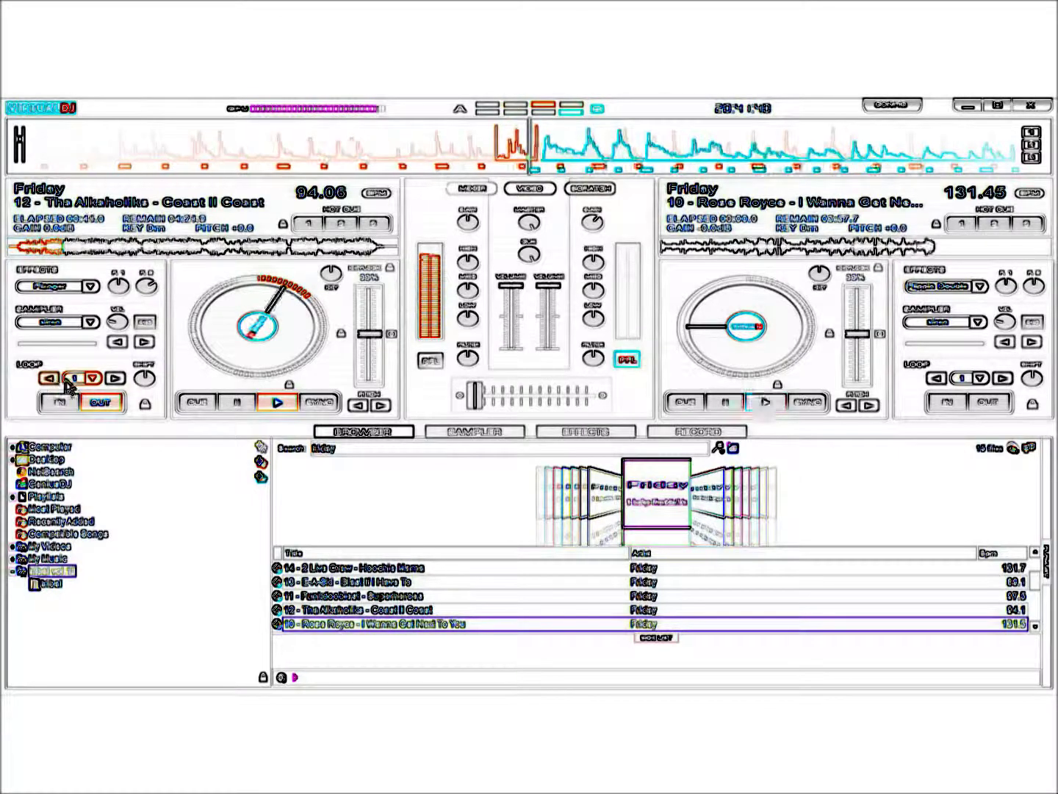
click(72, 379)
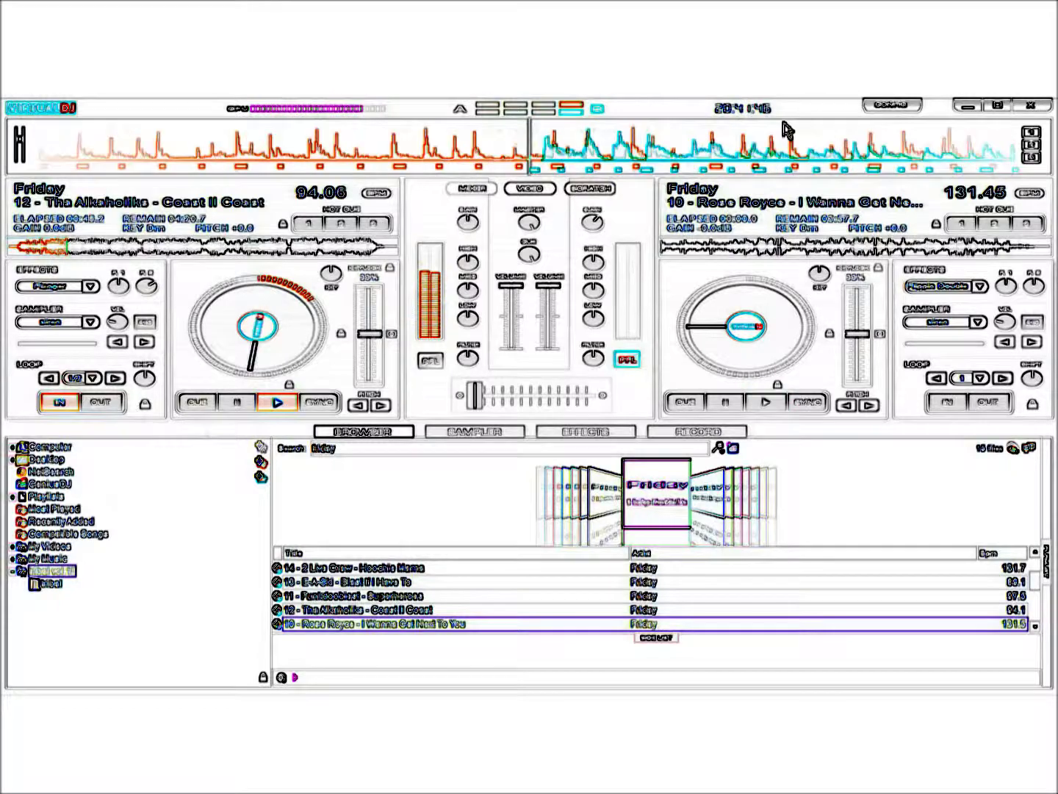
Find Roger's I Heard It Through The Grapevine further down the song list and load it onto deck 2
click(1047, 562)
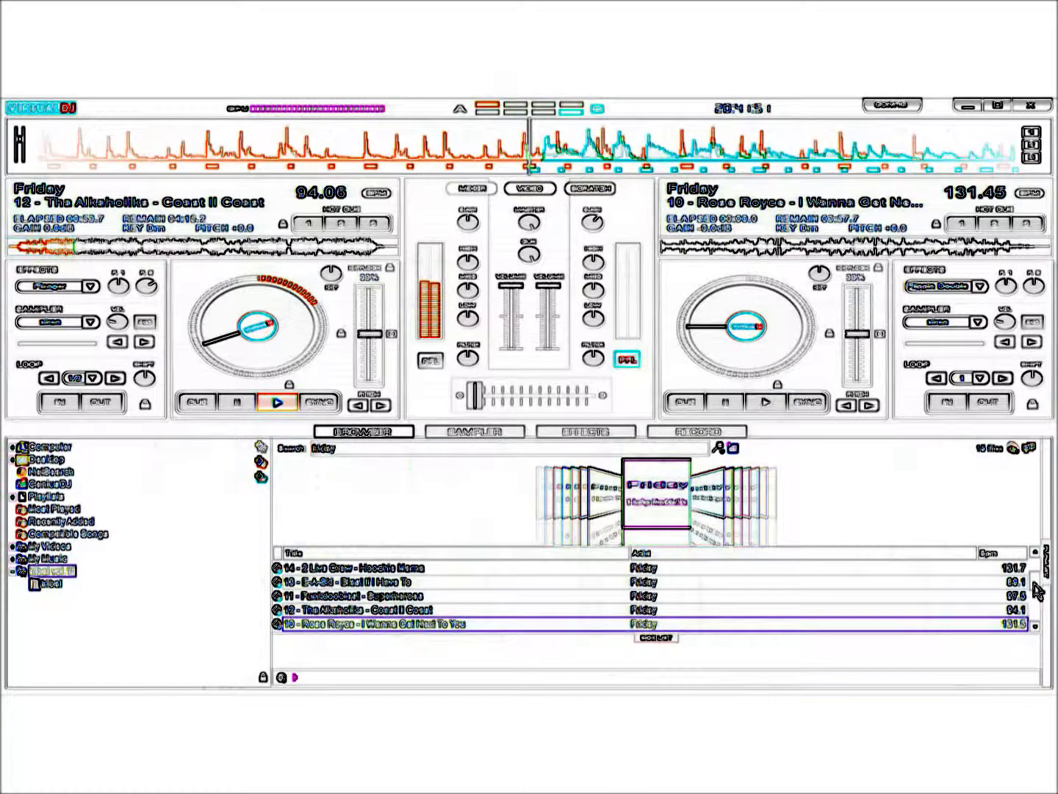
scroll(1037, 599, down, 1)
scroll(1037, 599, down, 1)
scroll(1037, 601, down, 1)
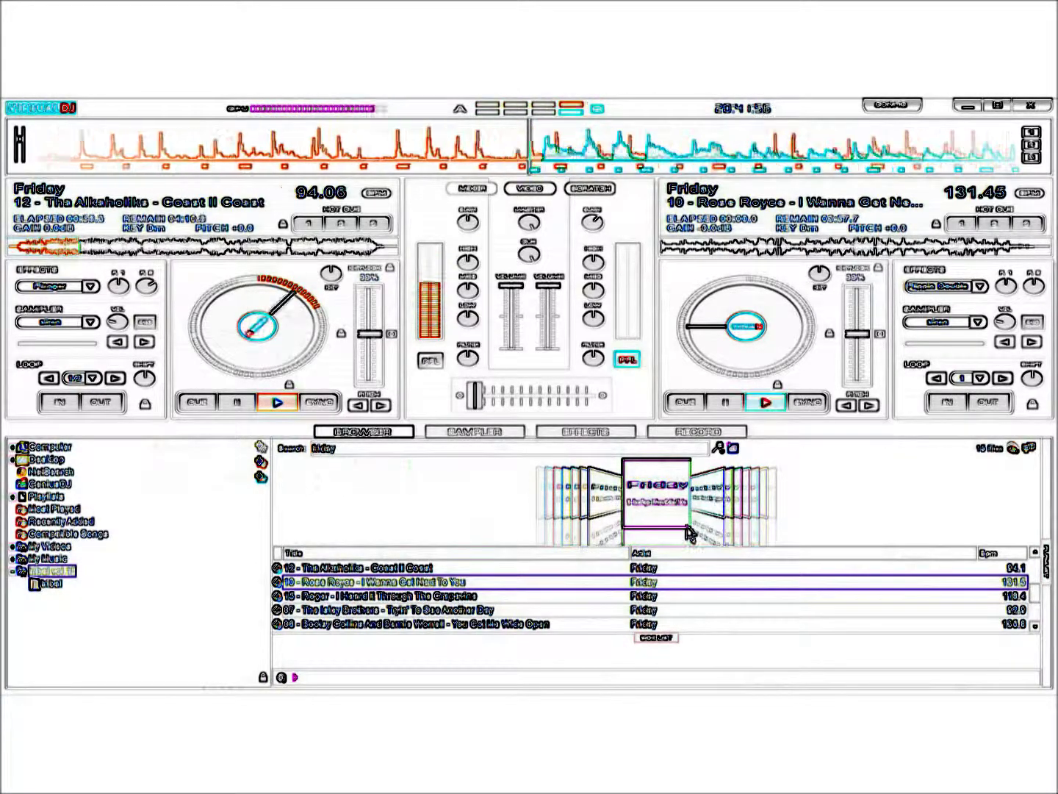
click(408, 596)
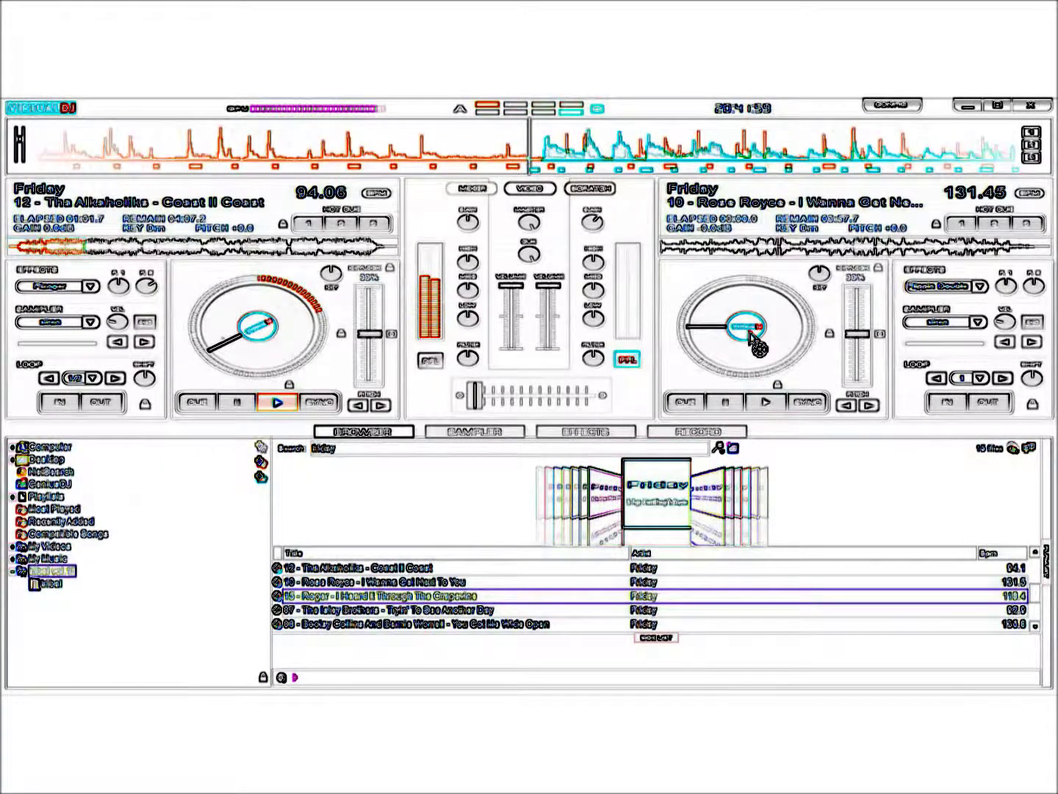
drag(757, 344, 757, 344)
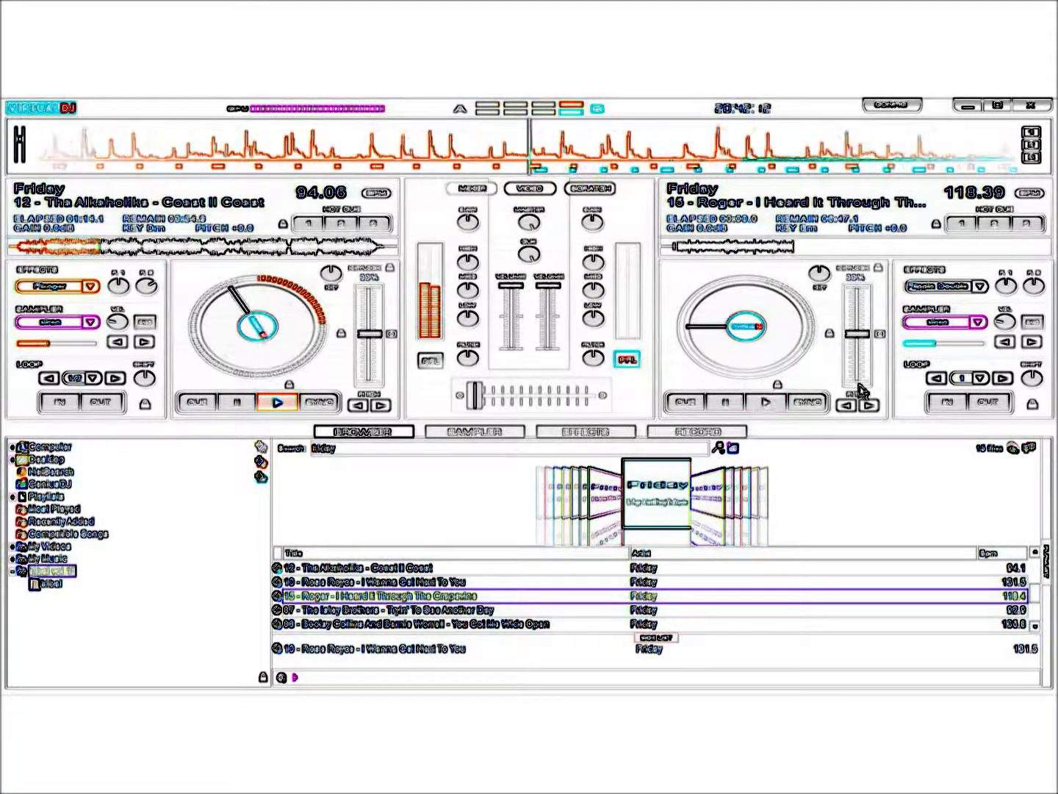
Start I Heard It Through The Grapevine on deck 2 and crossfade fully to it from deck 1
click(768, 404)
drag(474, 395, 550, 408)
drag(564, 405, 588, 403)
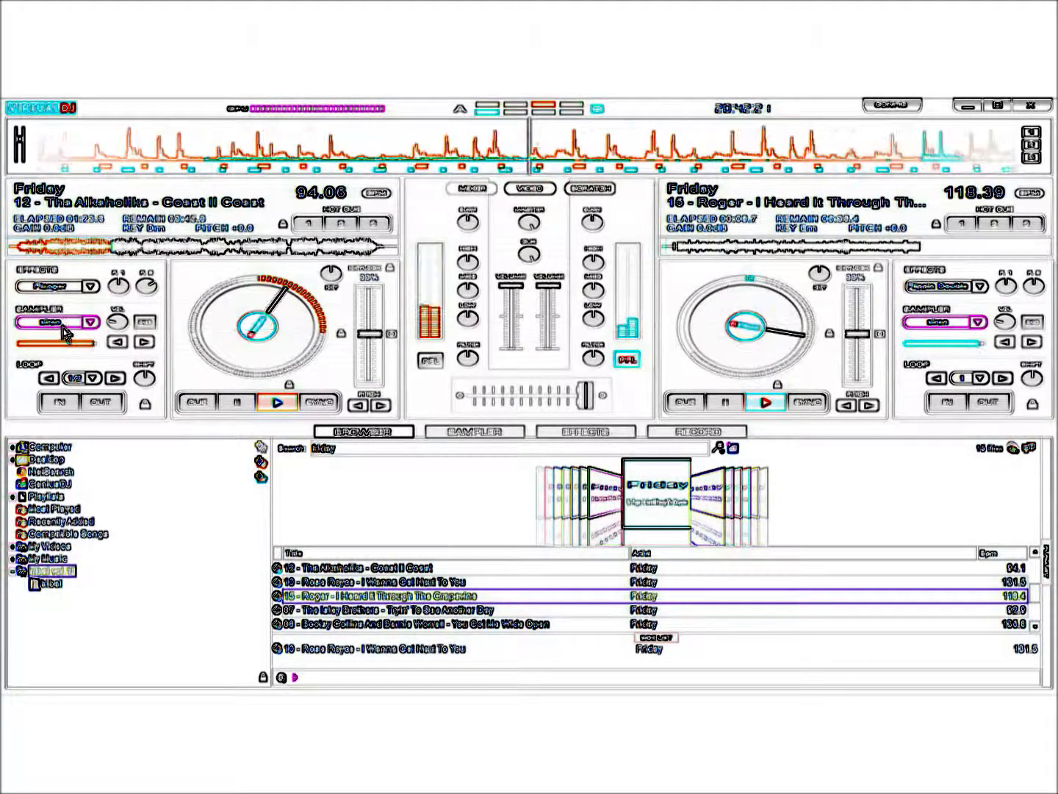
Set deck 2's loop length to 2 beats, trigger the loop and shorten it to 1/2 beat
click(982, 379)
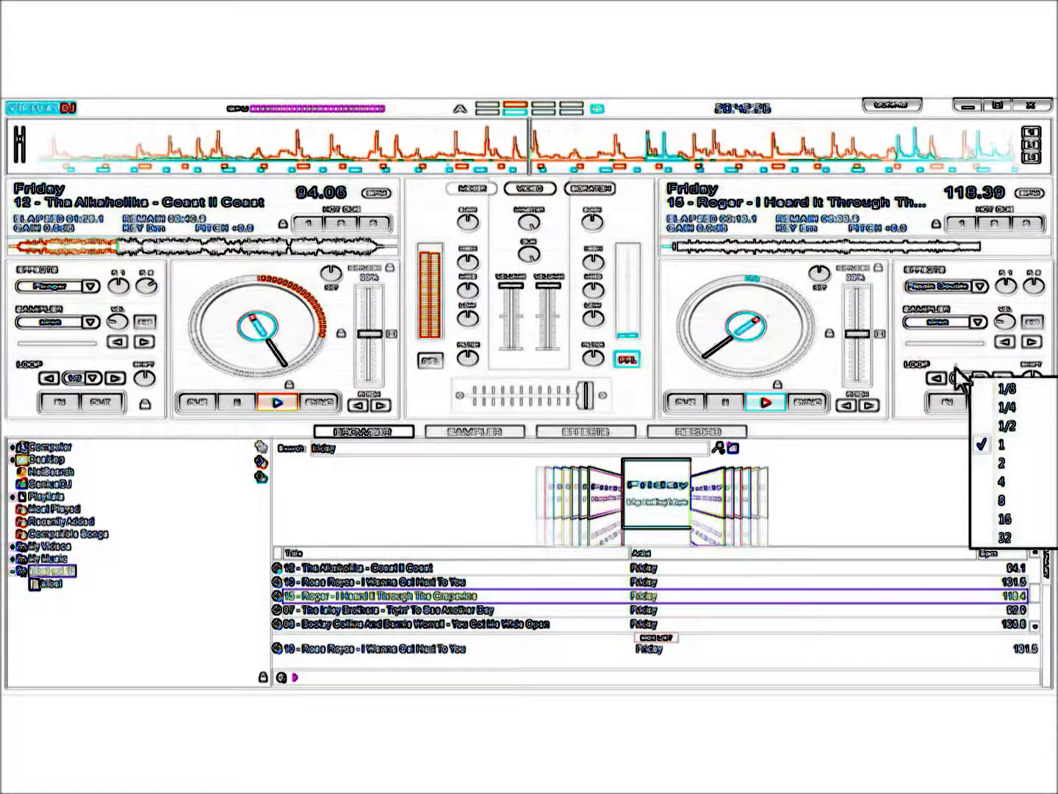
click(982, 378)
click(982, 378)
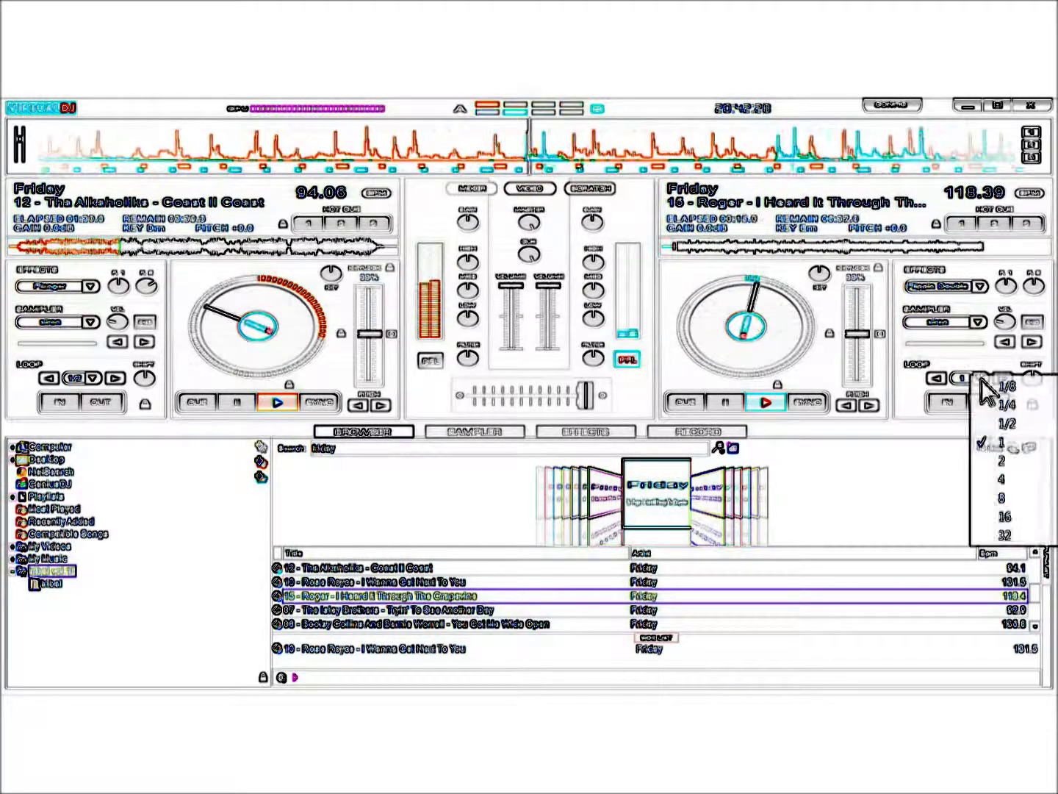
click(982, 377)
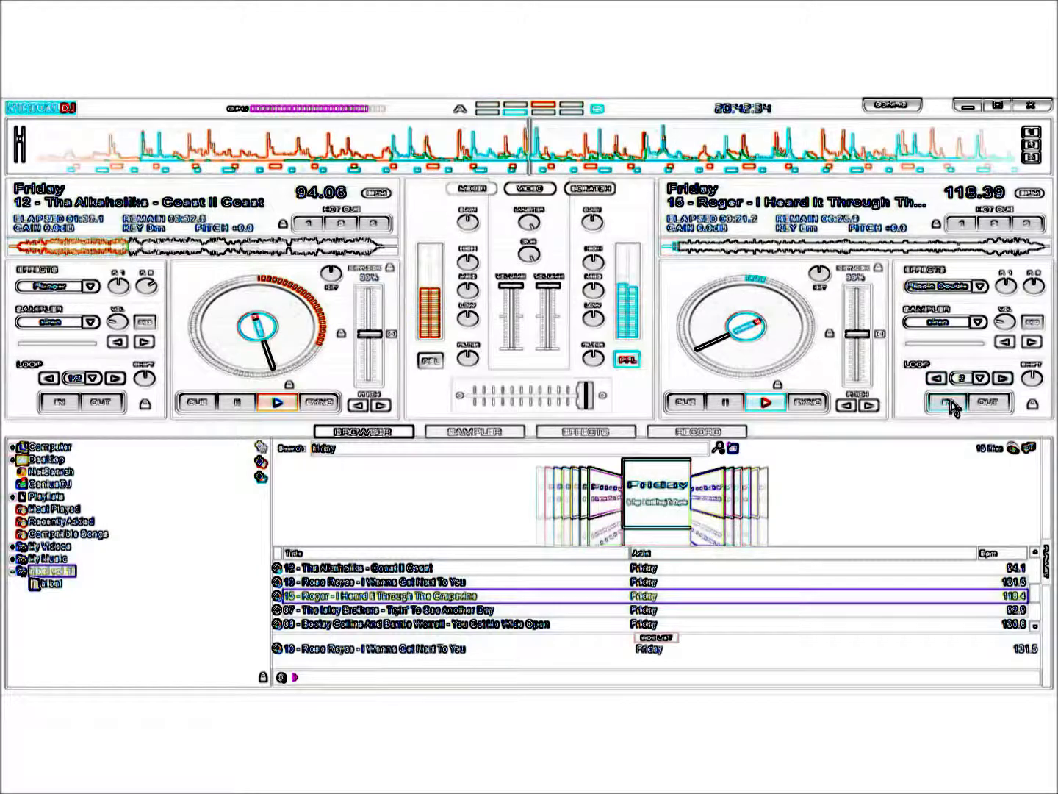
click(963, 381)
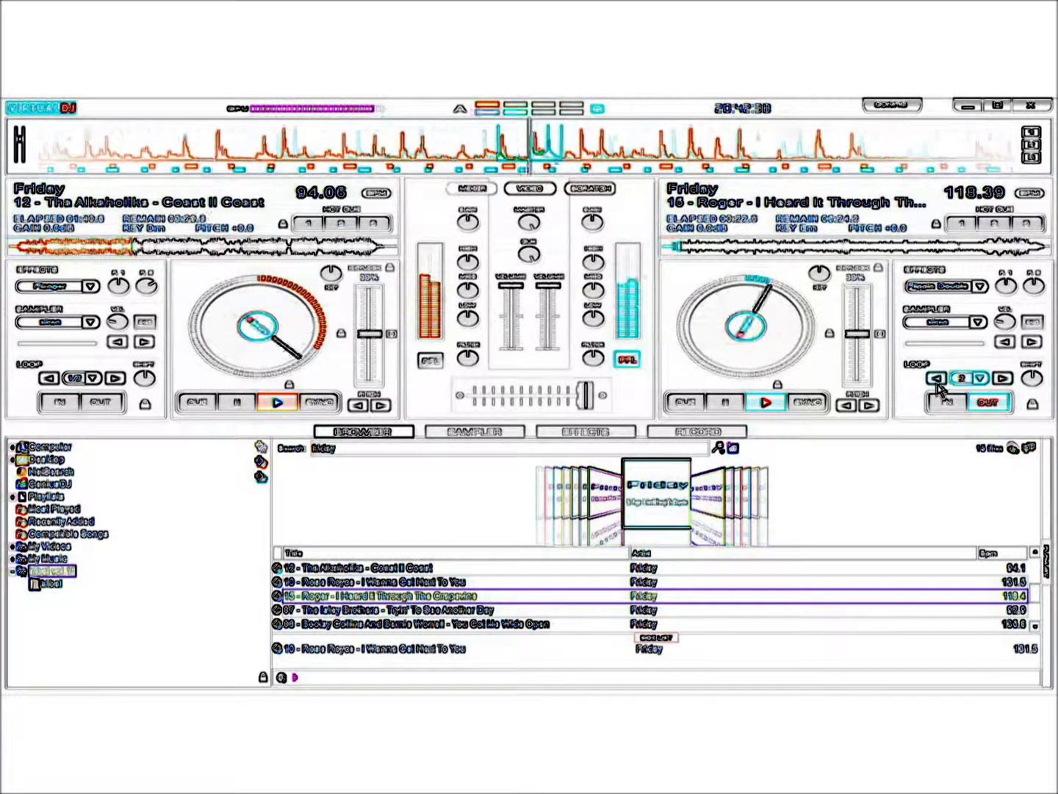
click(963, 380)
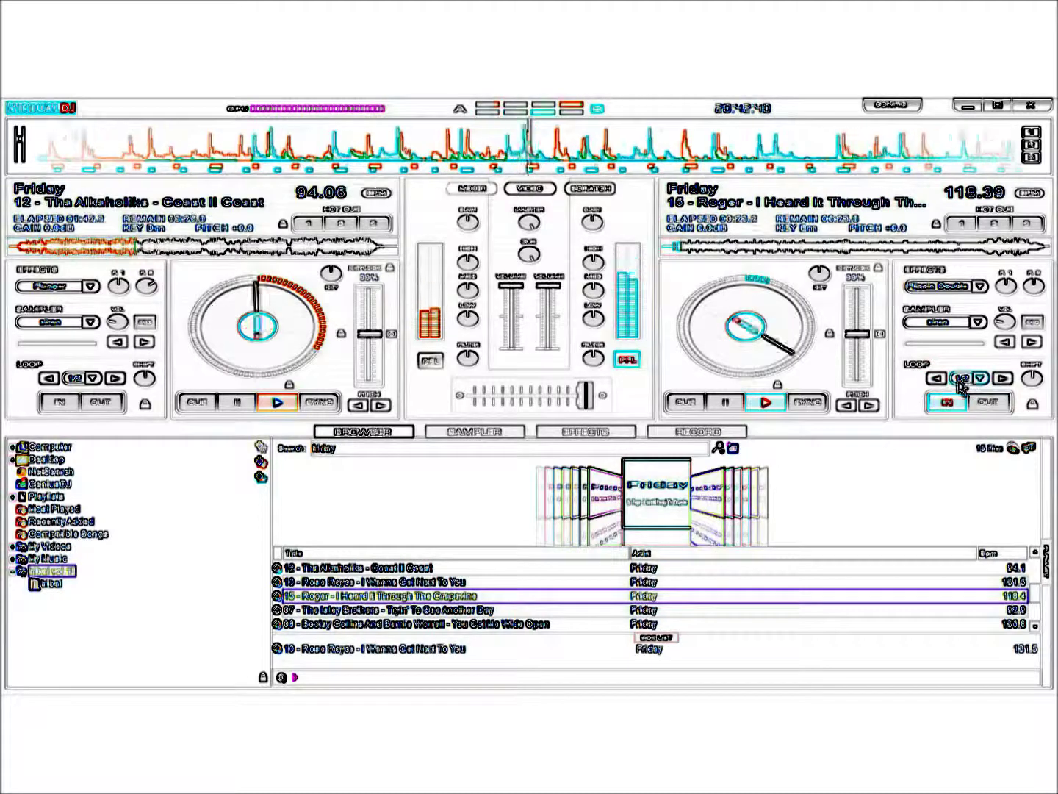
Change deck 2's effect to flanger and its sampler to sample 6, put your hands up
click(983, 288)
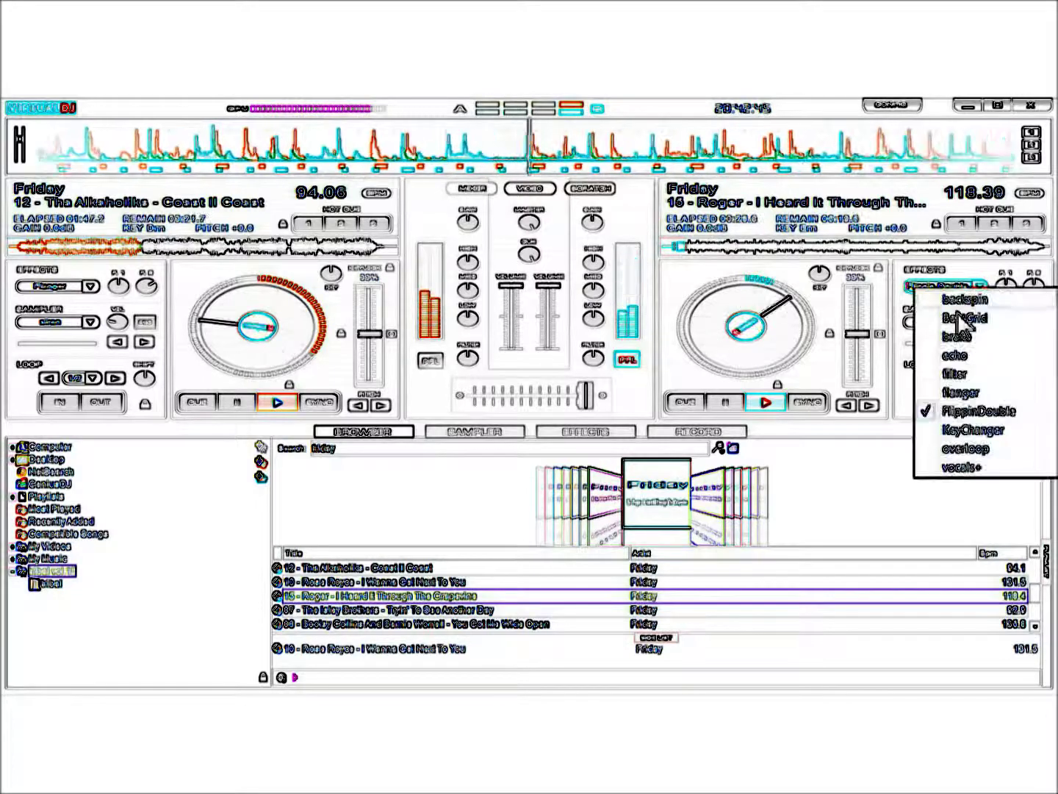
click(947, 395)
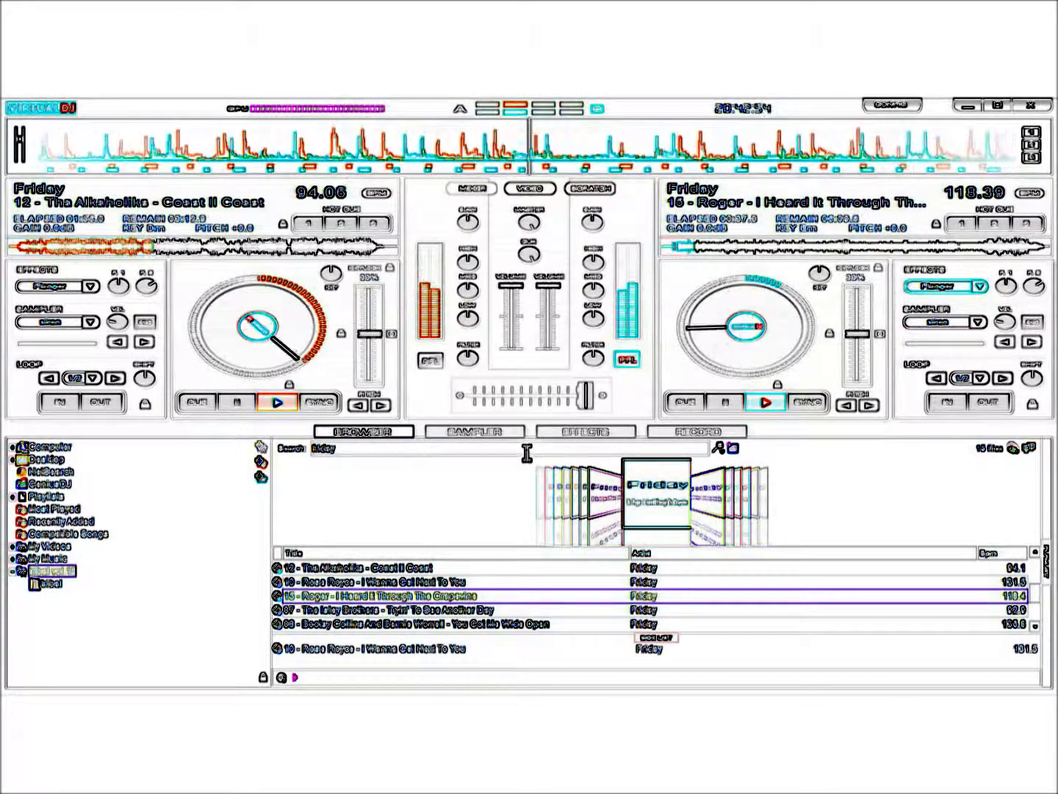
click(979, 323)
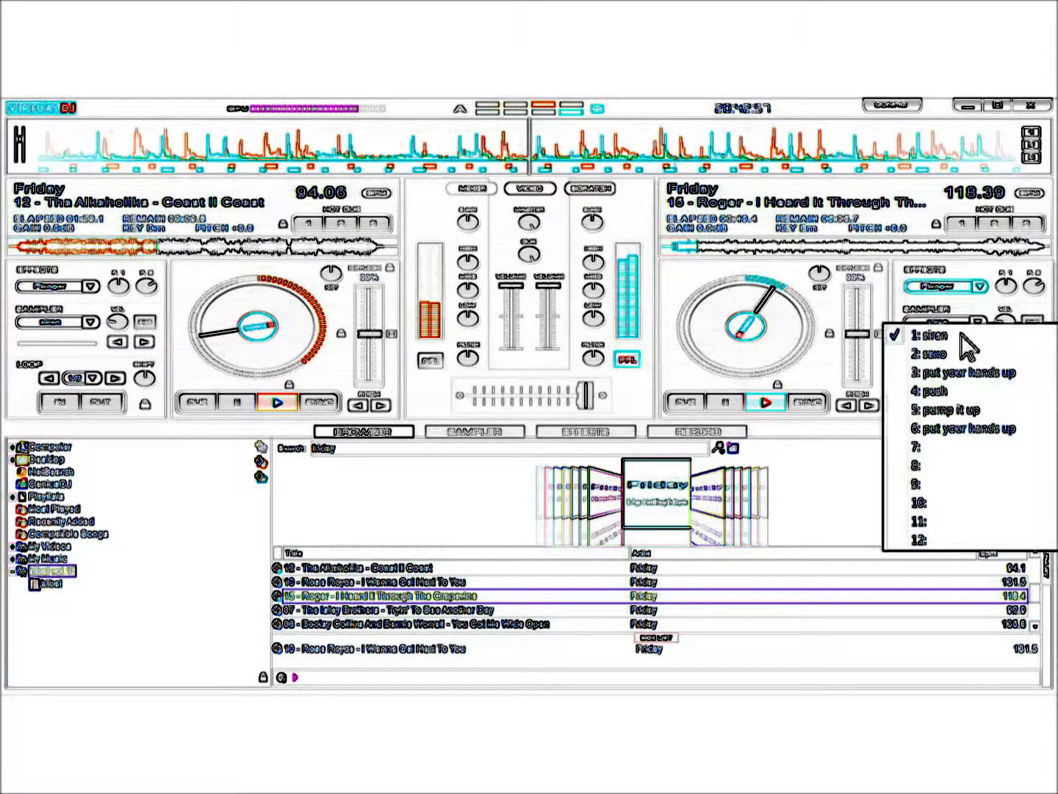
click(935, 432)
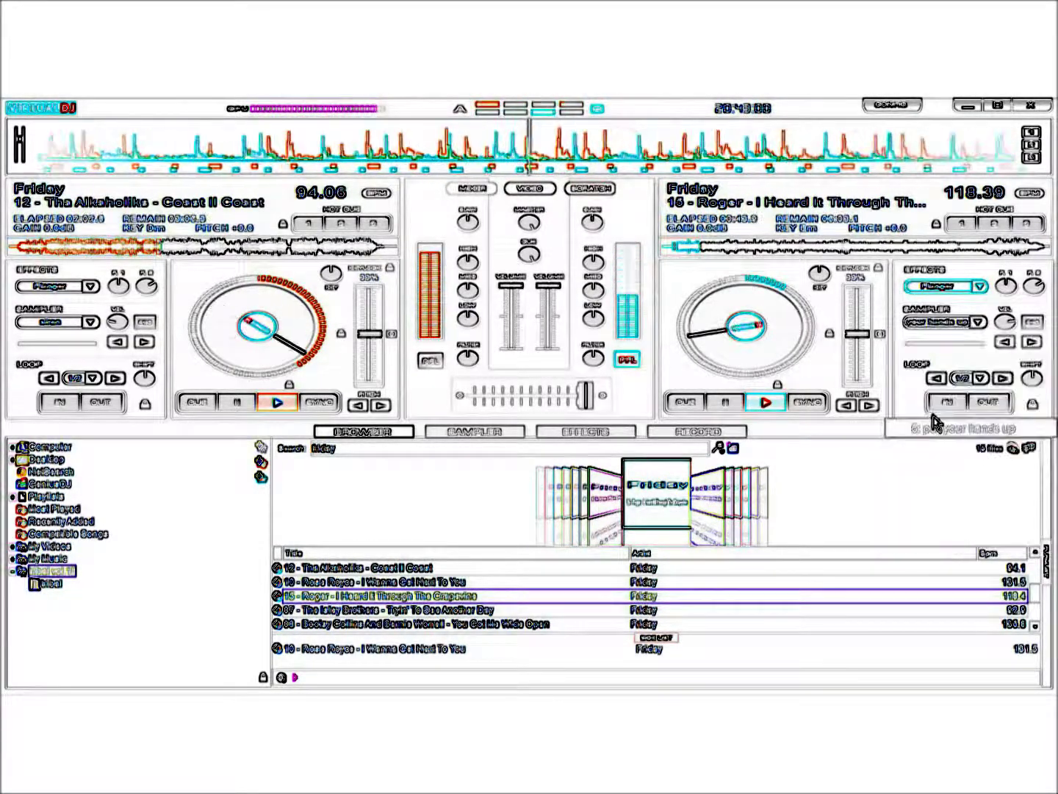
Switch deck 2's effect to echo for a passage, followed by the filter effect
click(980, 287)
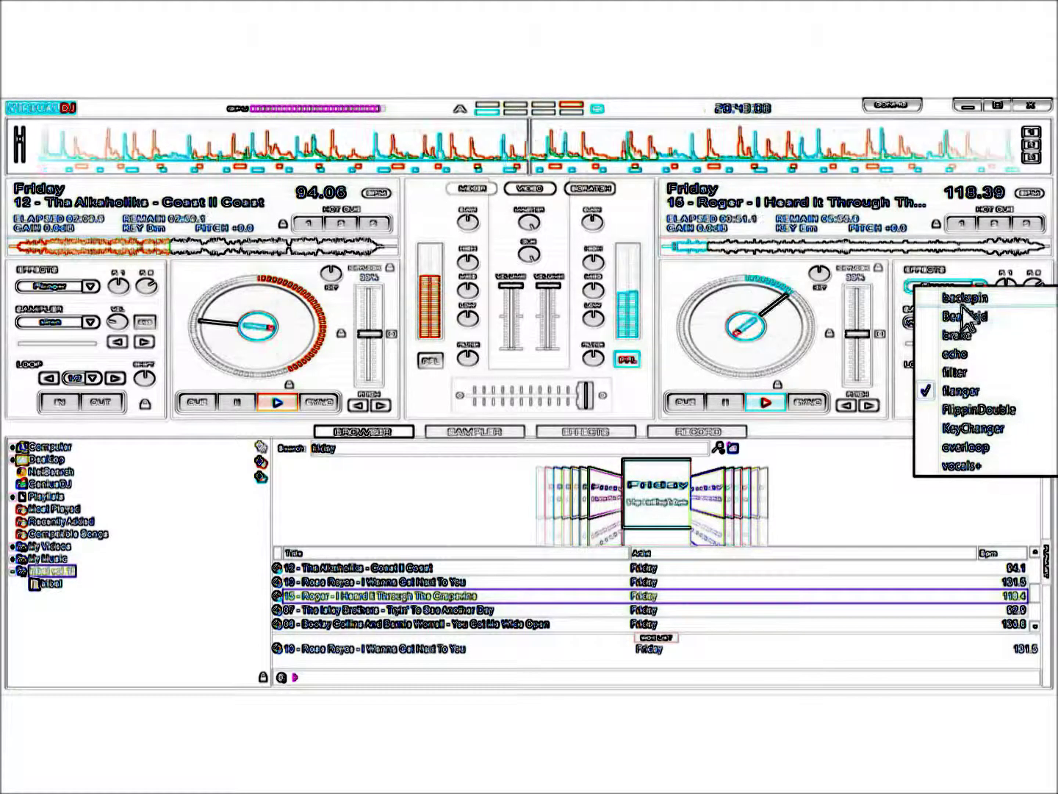
click(954, 355)
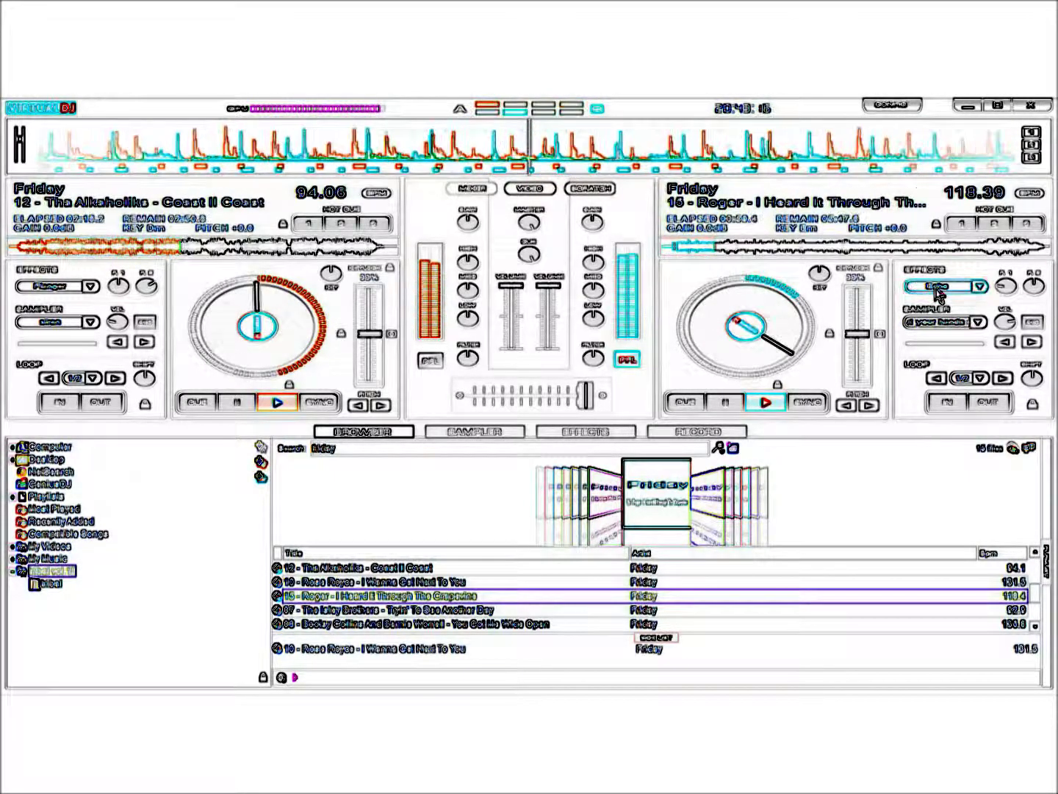
click(979, 287)
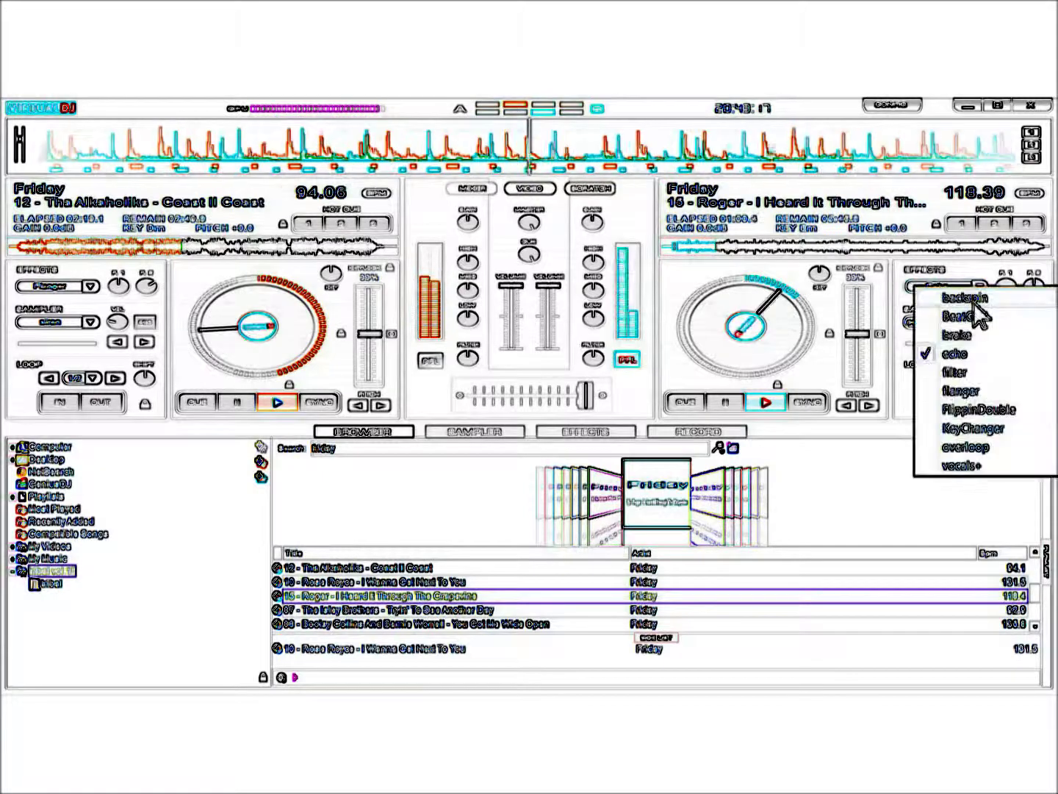
click(960, 401)
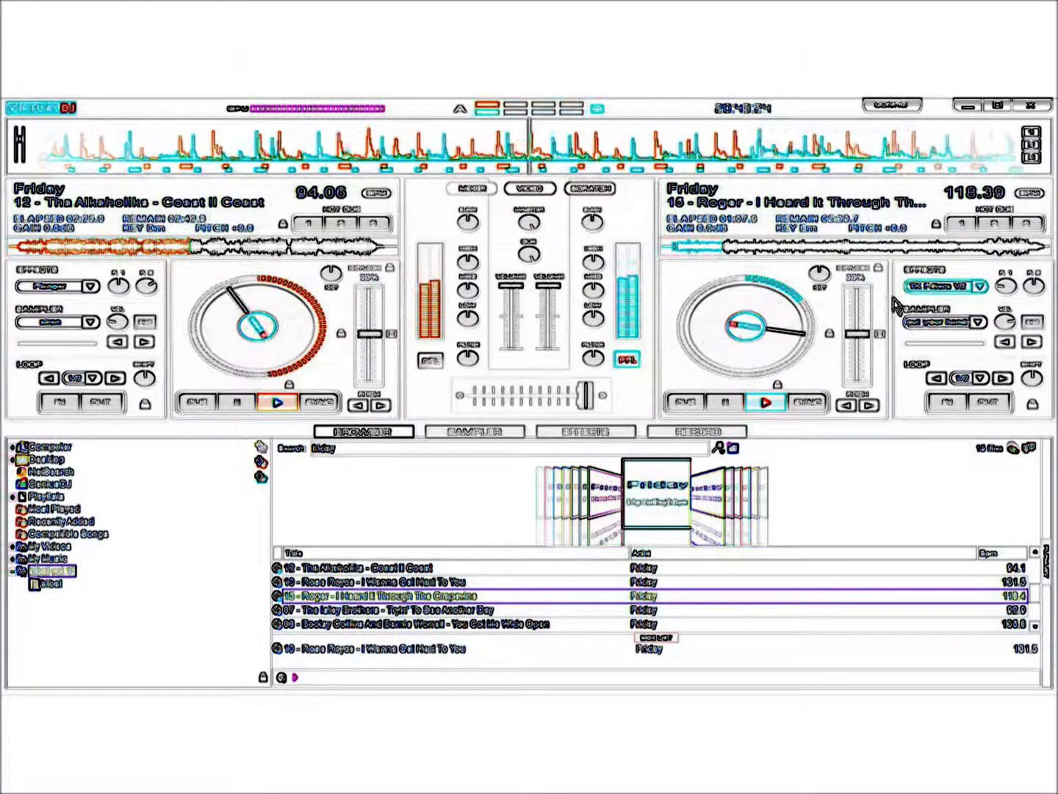
Switch deck 2's effect from filter to BeatGrid
click(981, 287)
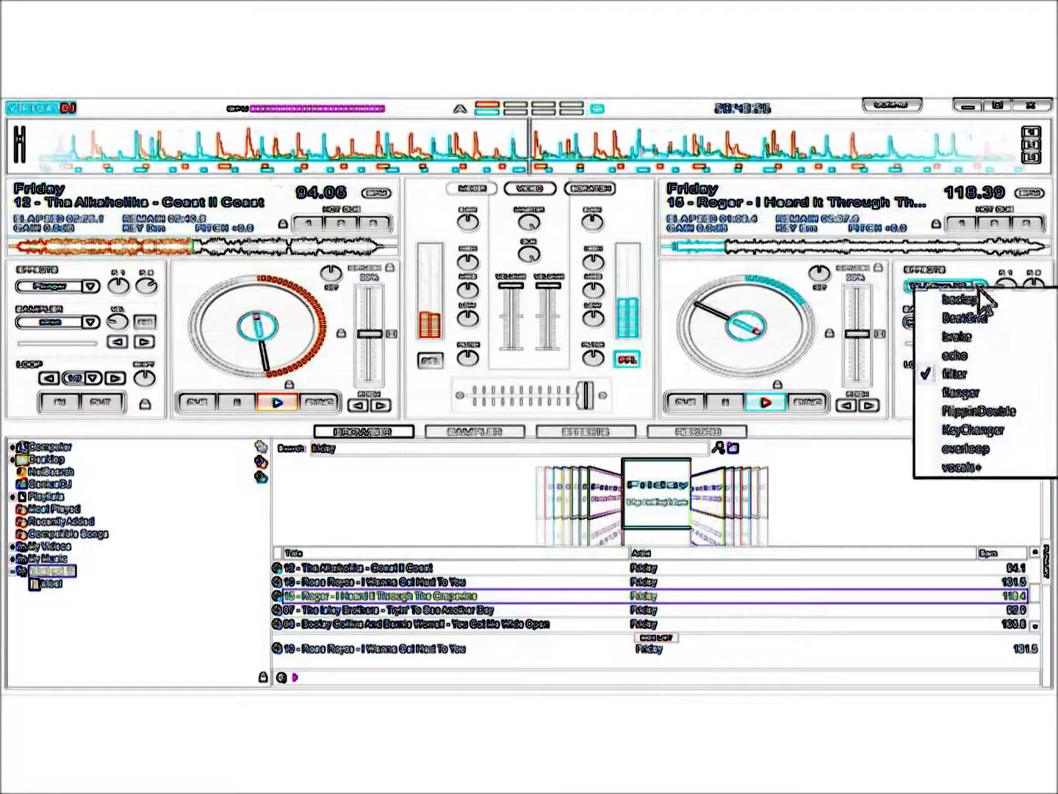
click(953, 322)
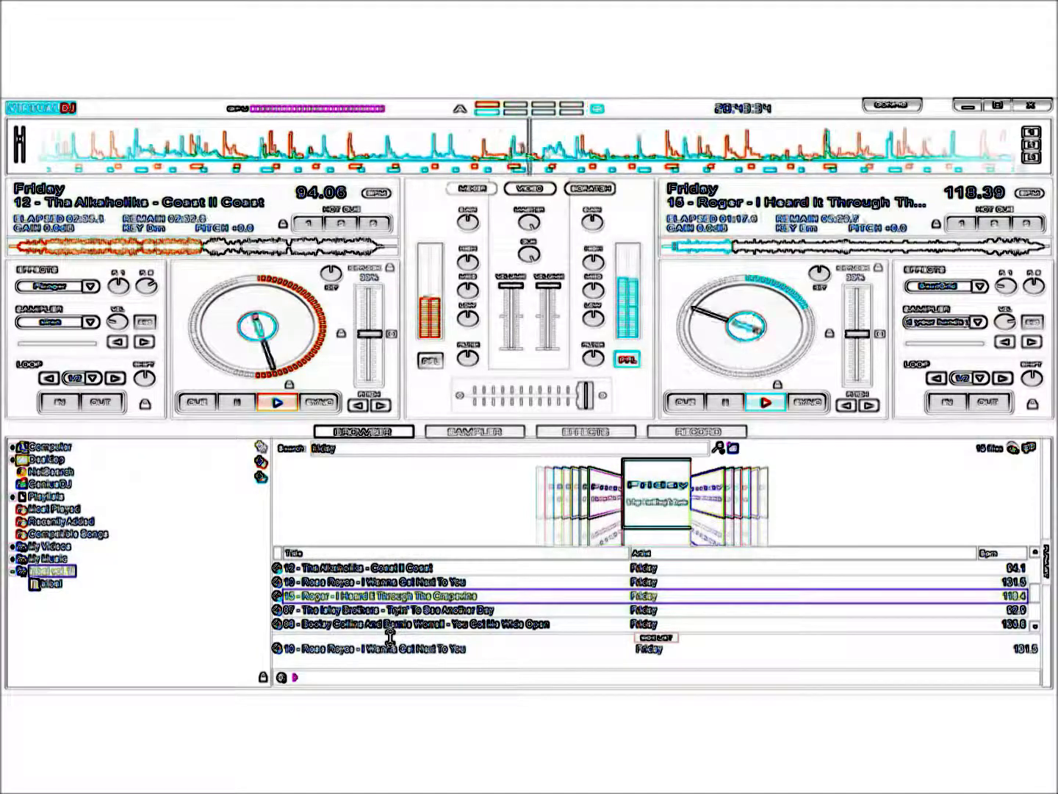
Load The Isley Brothers - Tryin' To See Another Day onto deck 1 and play it with the flanger effect on
drag(382, 612, 331, 362)
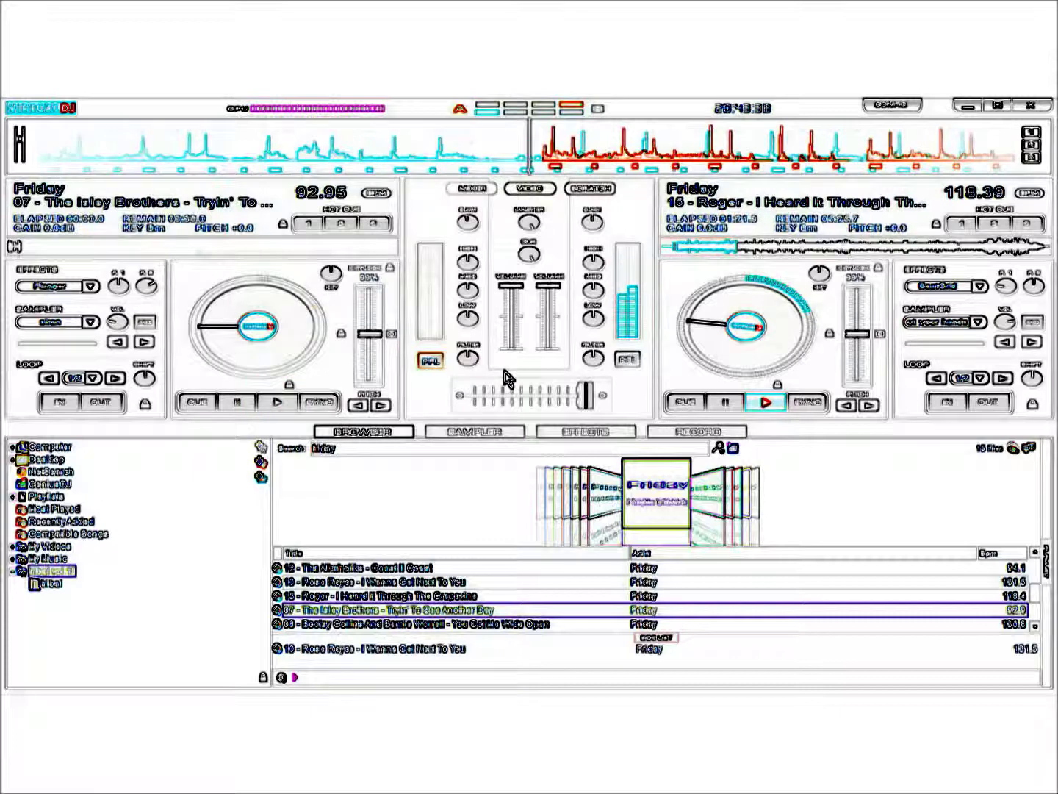
click(278, 402)
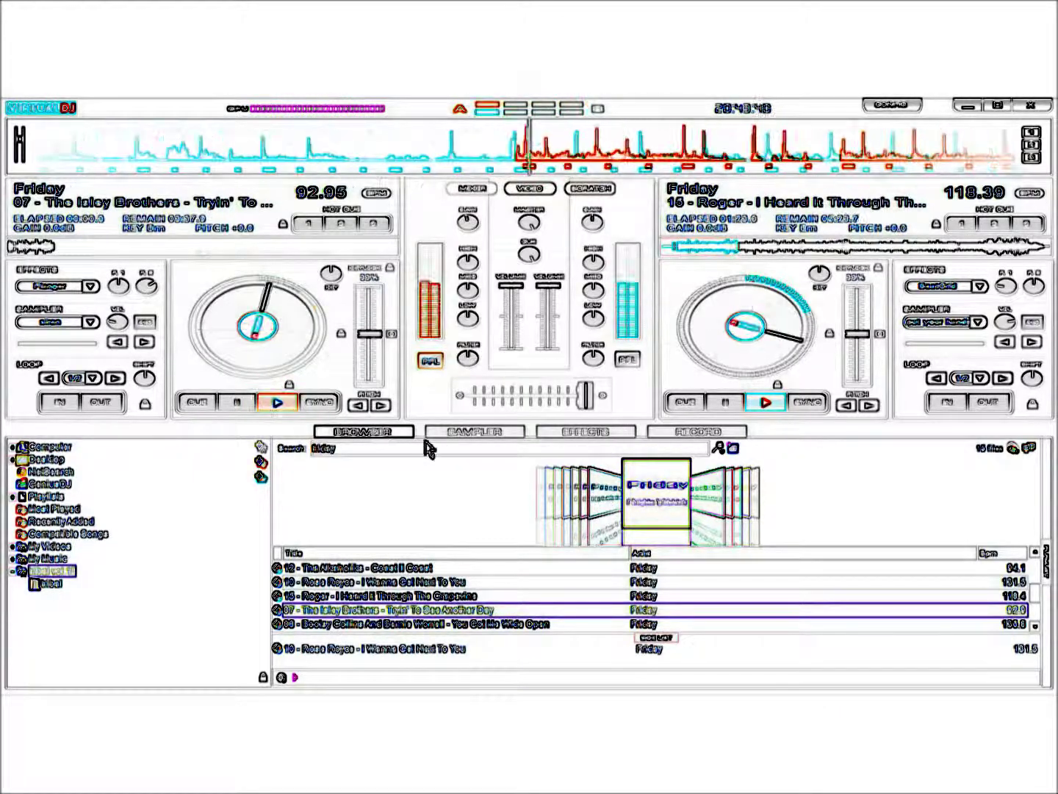
click(62, 286)
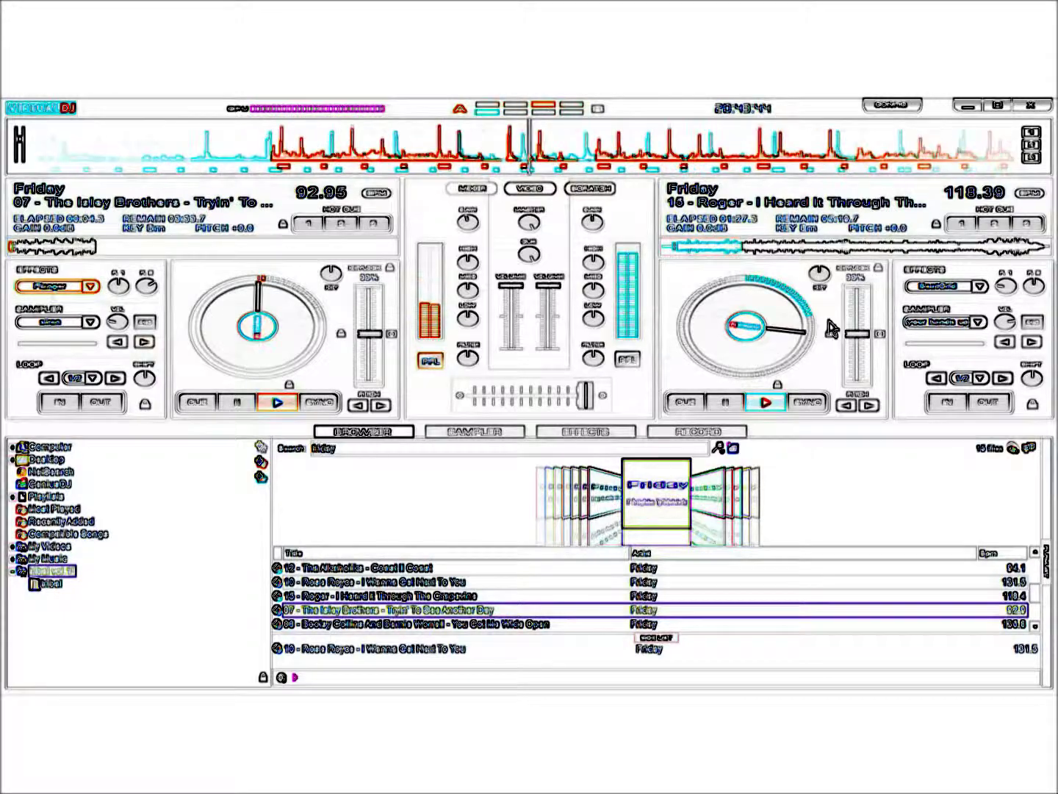
Crossfade fully from deck 2 to deck 1 and pause I Heard It Through The Grapevine on deck 2
drag(586, 395, 473, 420)
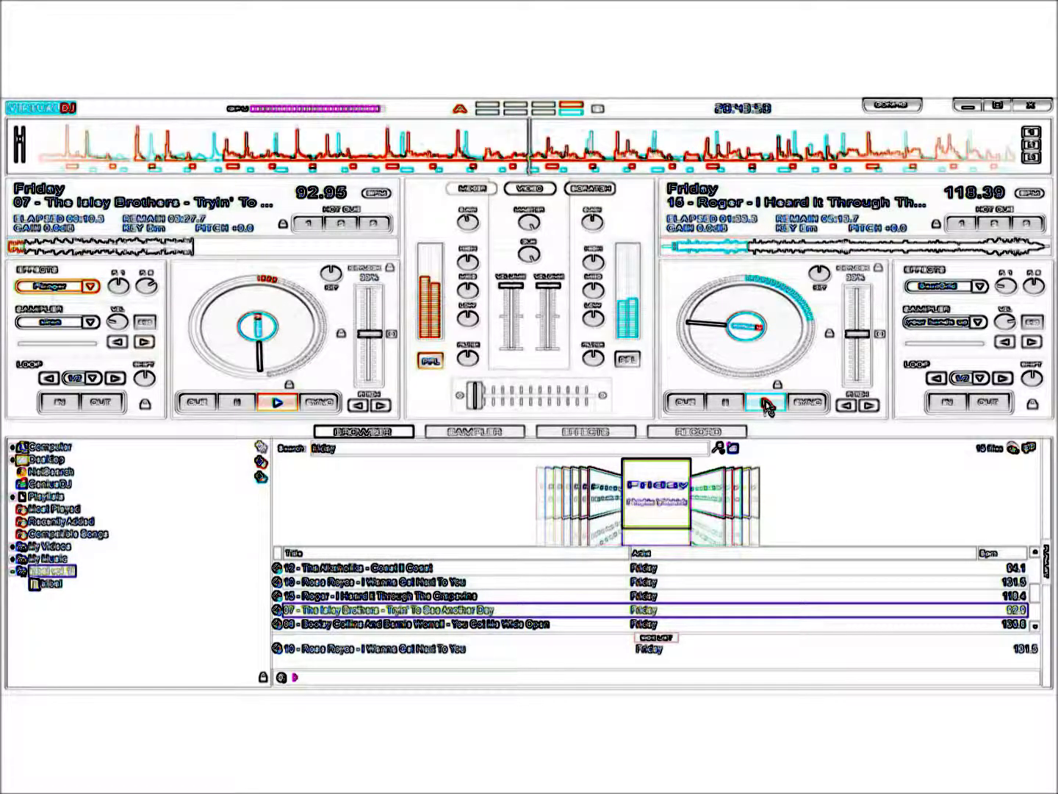
click(726, 403)
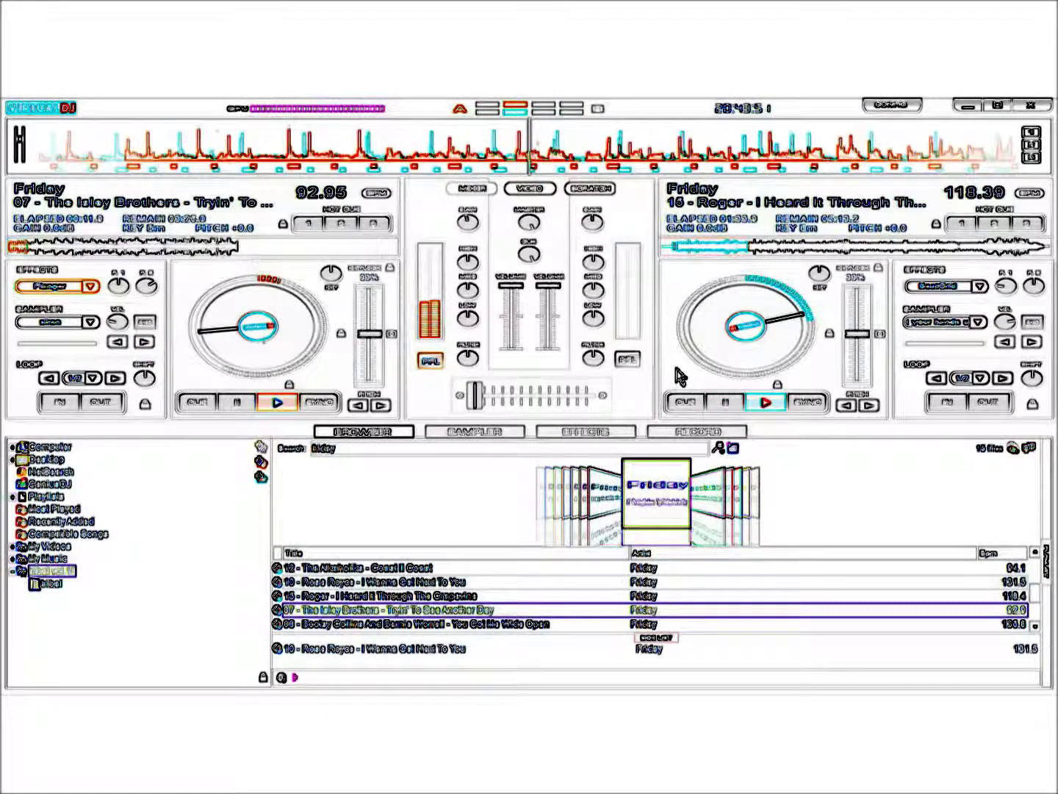